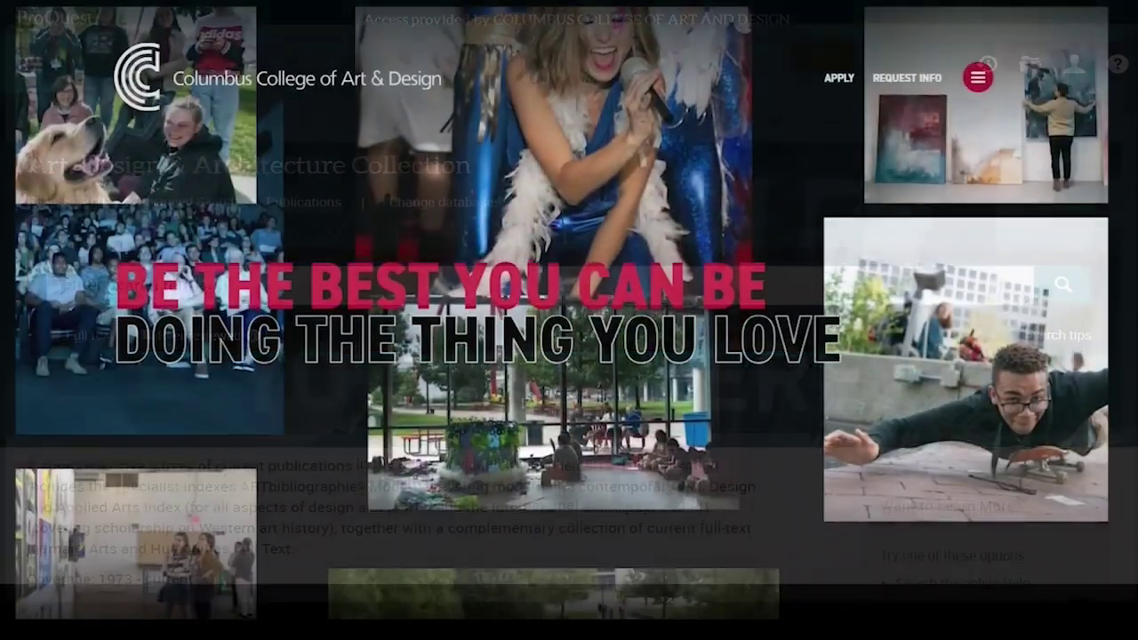
Search the web for 'ccad library' and open the CCAD Library & IT website result.
scroll(569, 320, "down", 10)
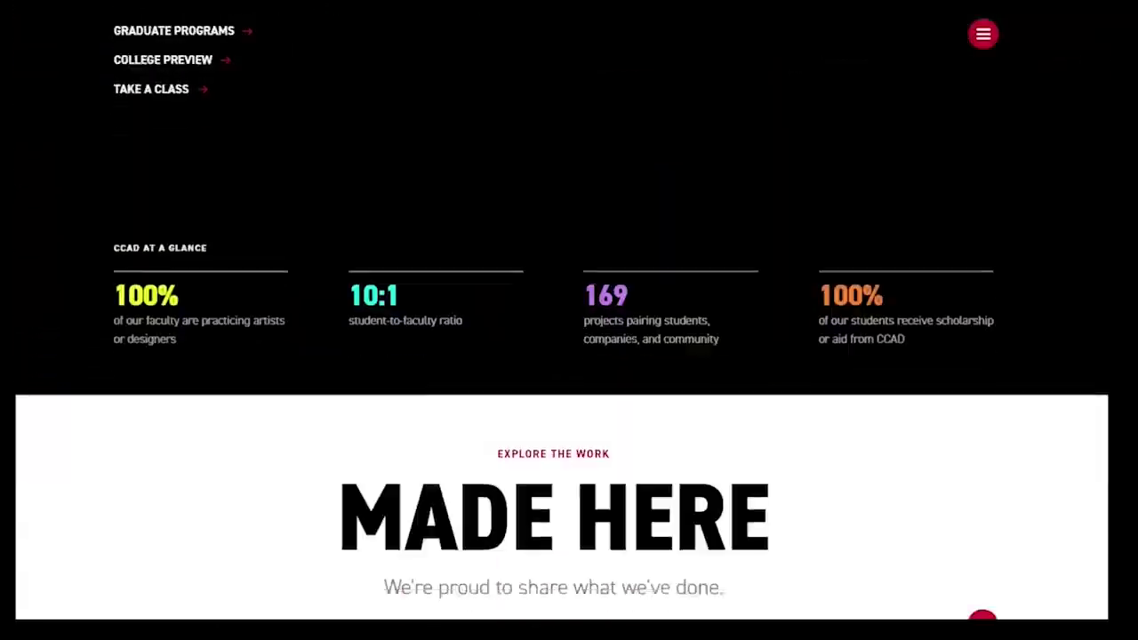
scroll(569, 320, "down", 20)
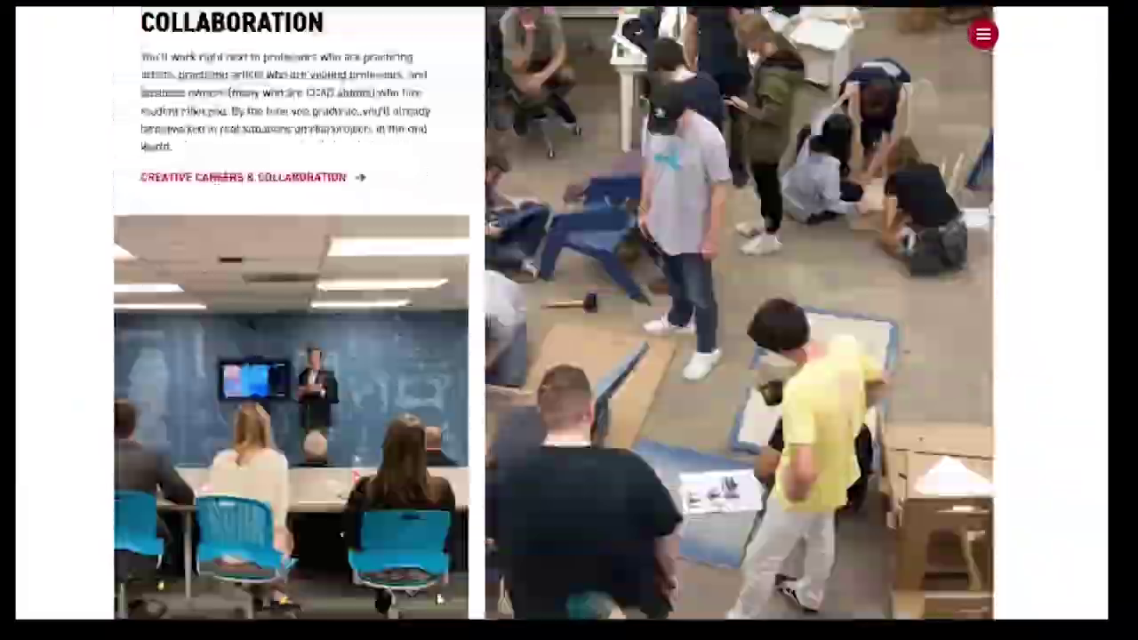
scroll(569, 320, "down", 20)
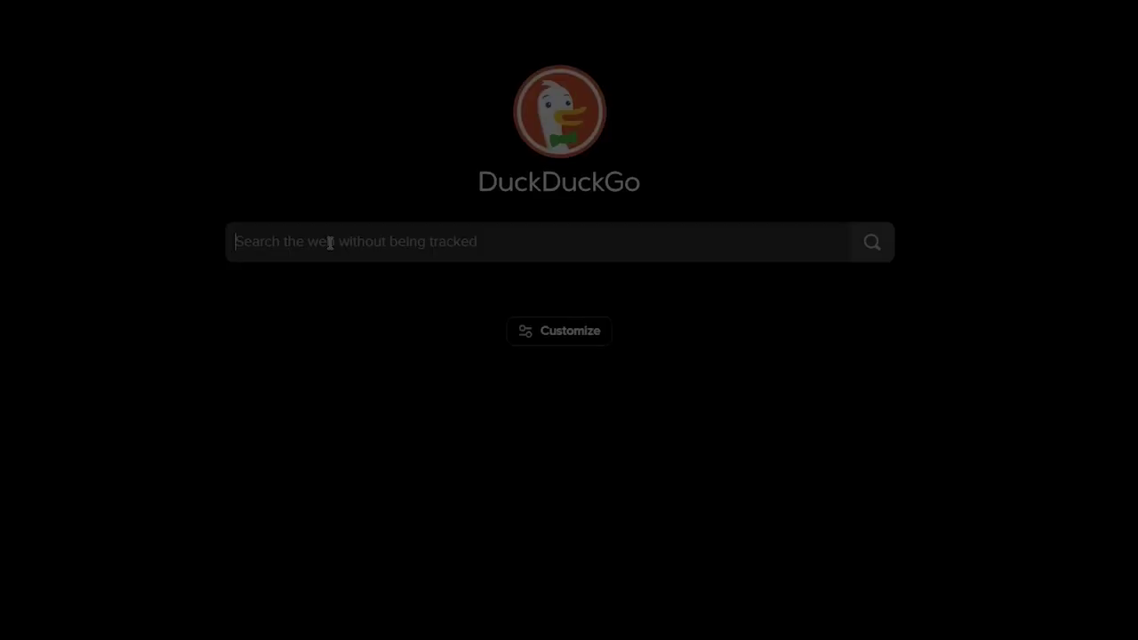
left_click(328, 242)
type("ccad")
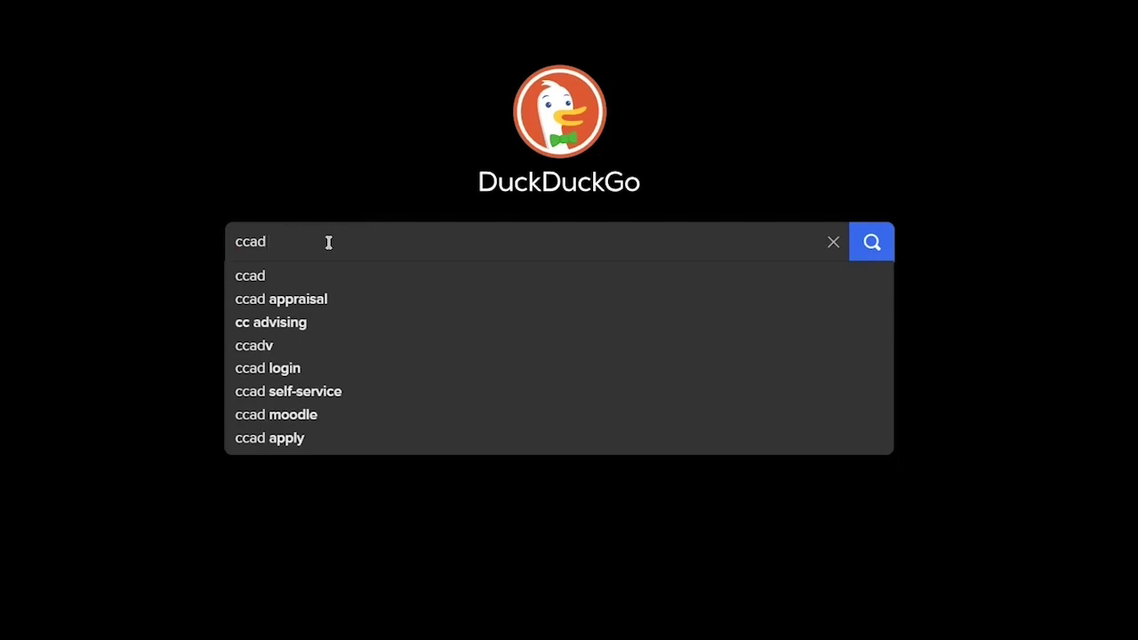
type(" library")
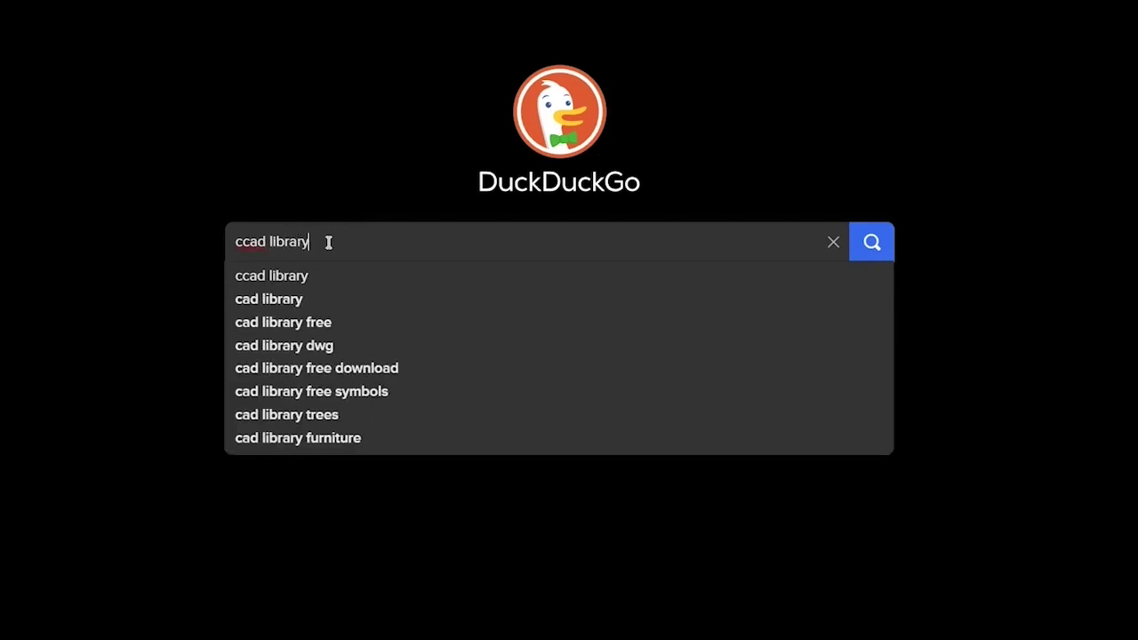
key("Return")
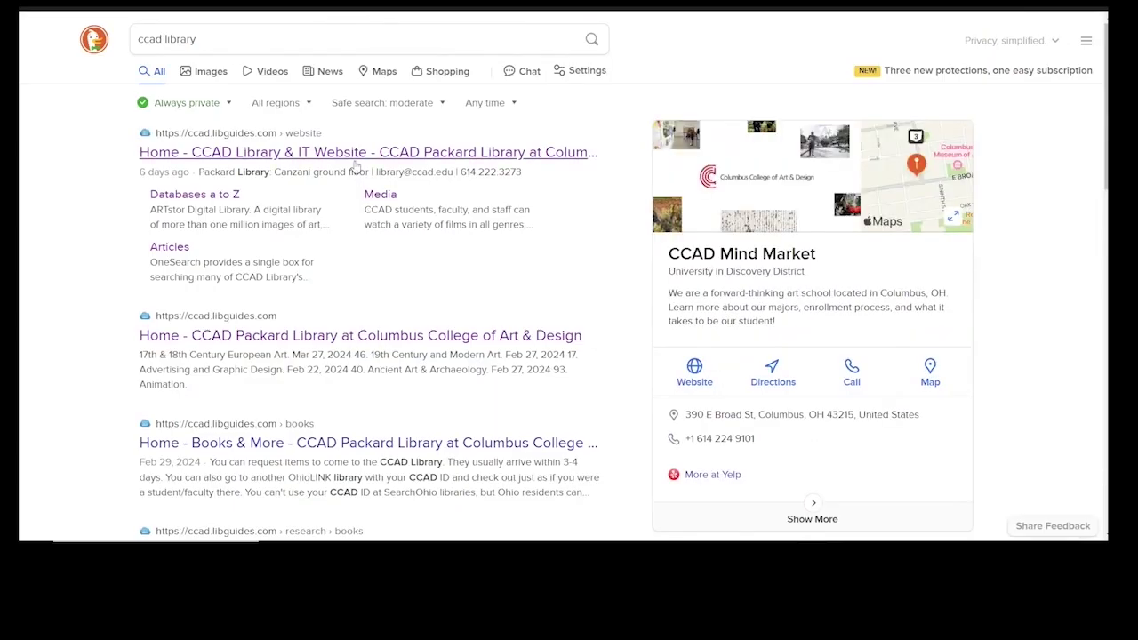
left_click(355, 161)
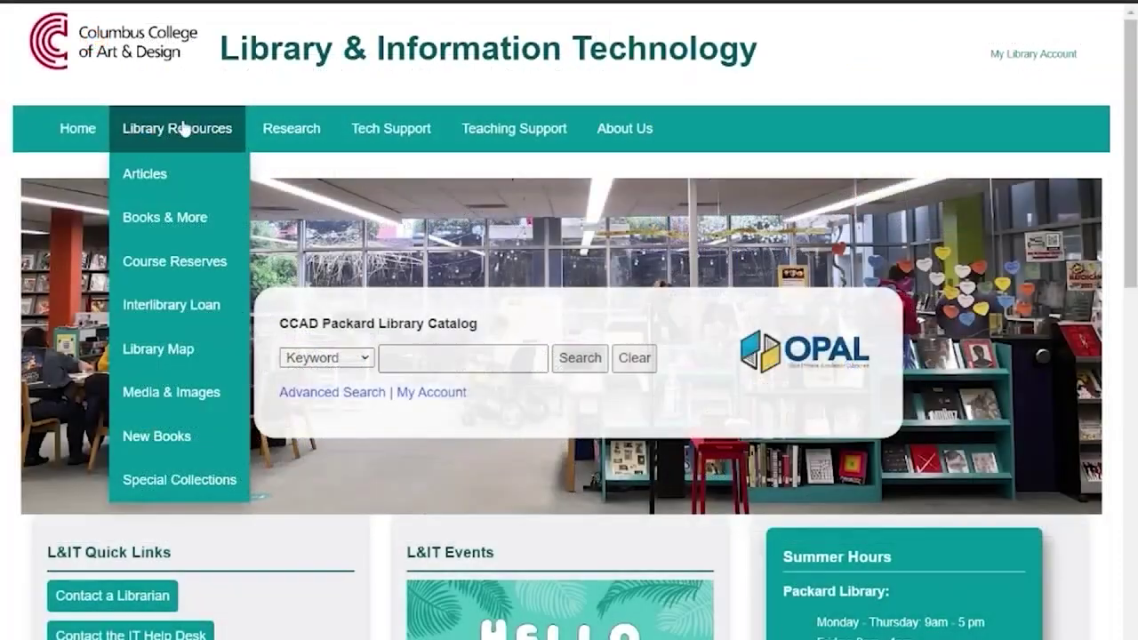
Go to the library's Articles resources page on the way to ProQuest Advanced Search.
left_click(172, 181)
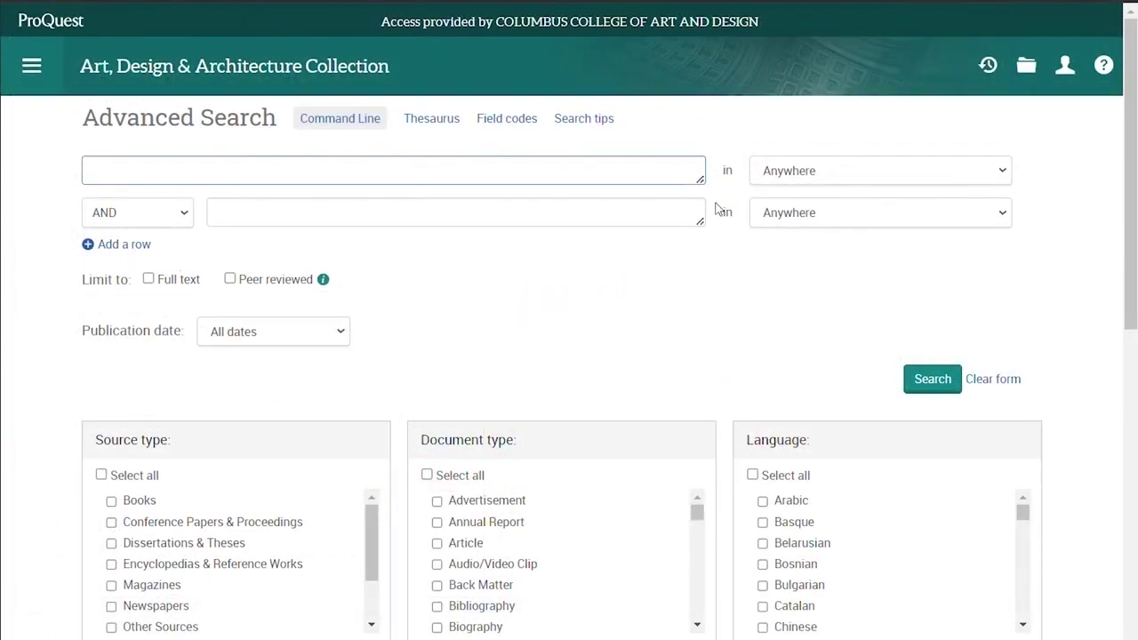
Search 'theaster gates' in the first row, keeping the Anywhere field and the AND operator.
left_click(1000, 177)
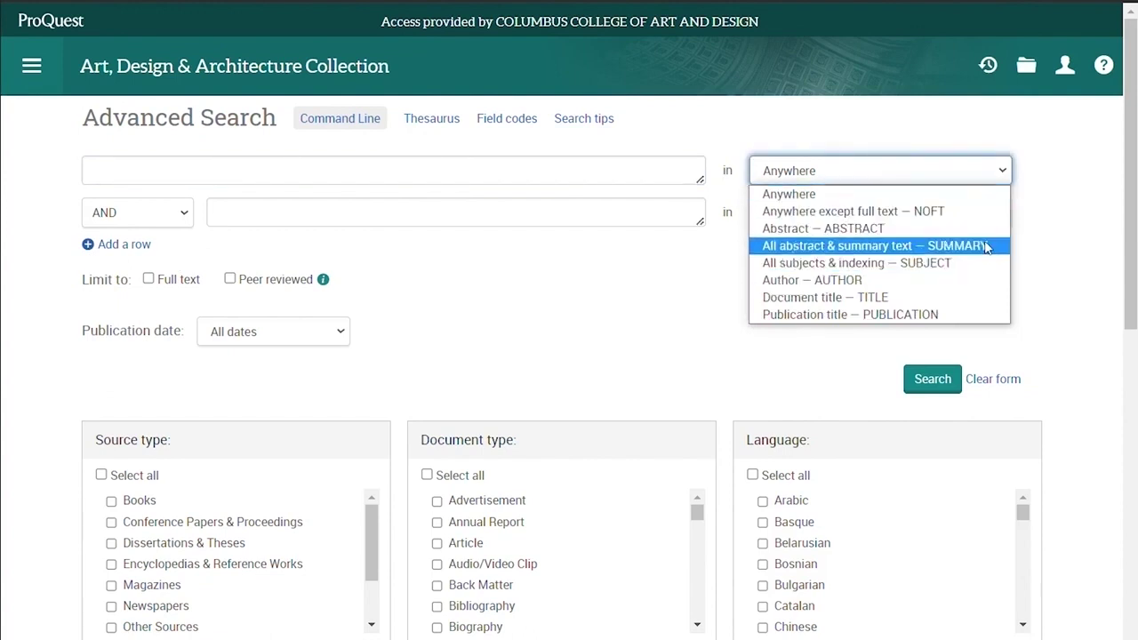
left_click(981, 197)
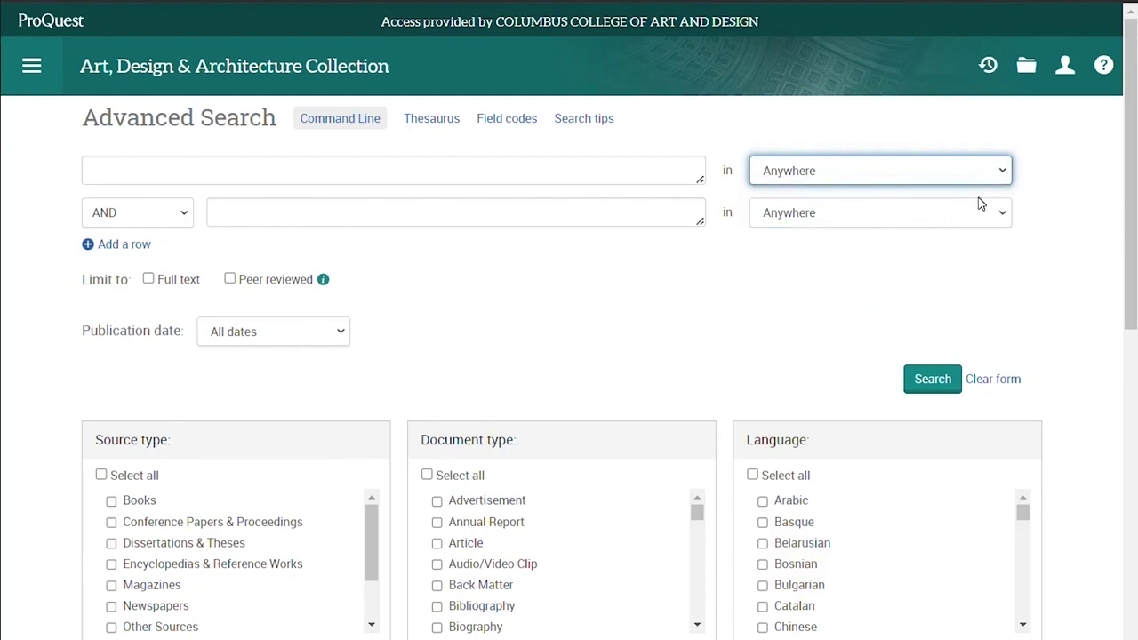
left_click(179, 218)
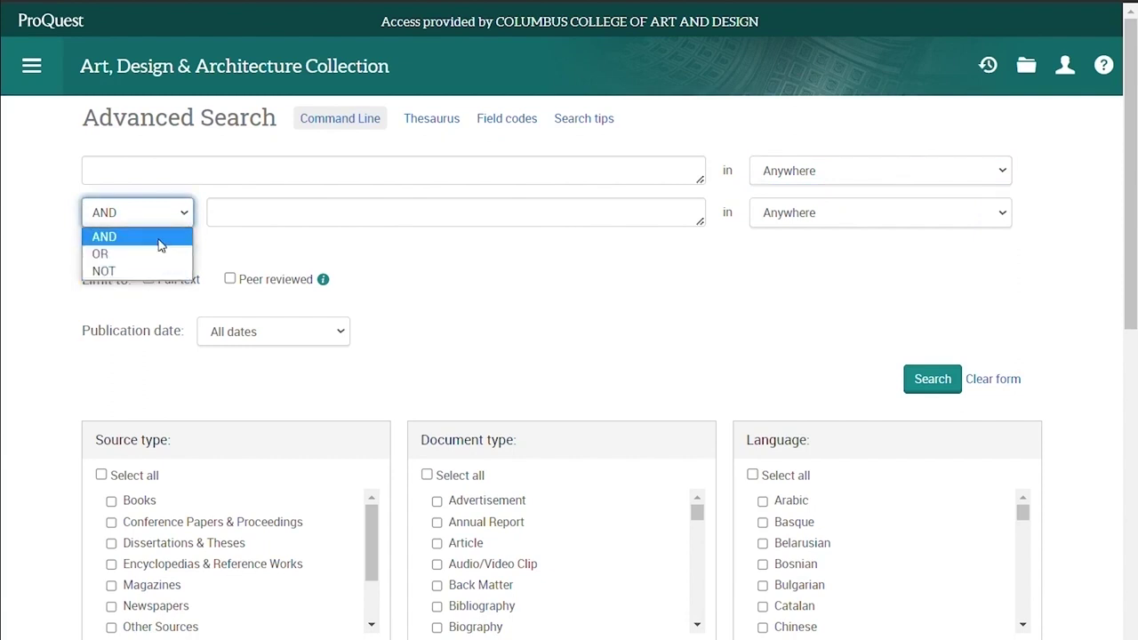
left_click(158, 240)
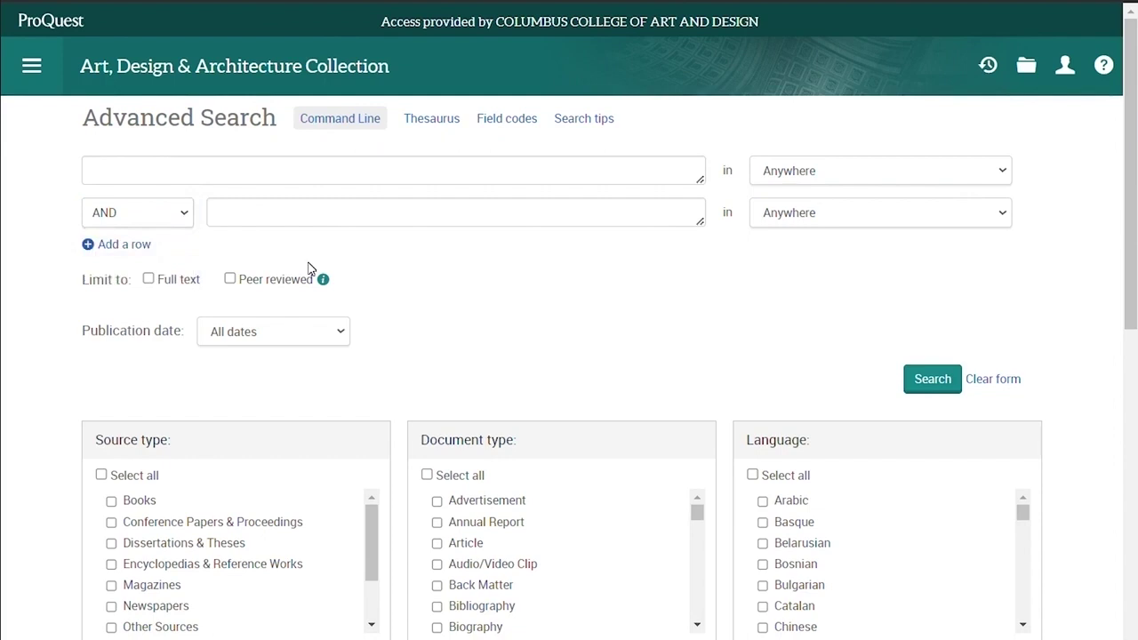
left_click(217, 173)
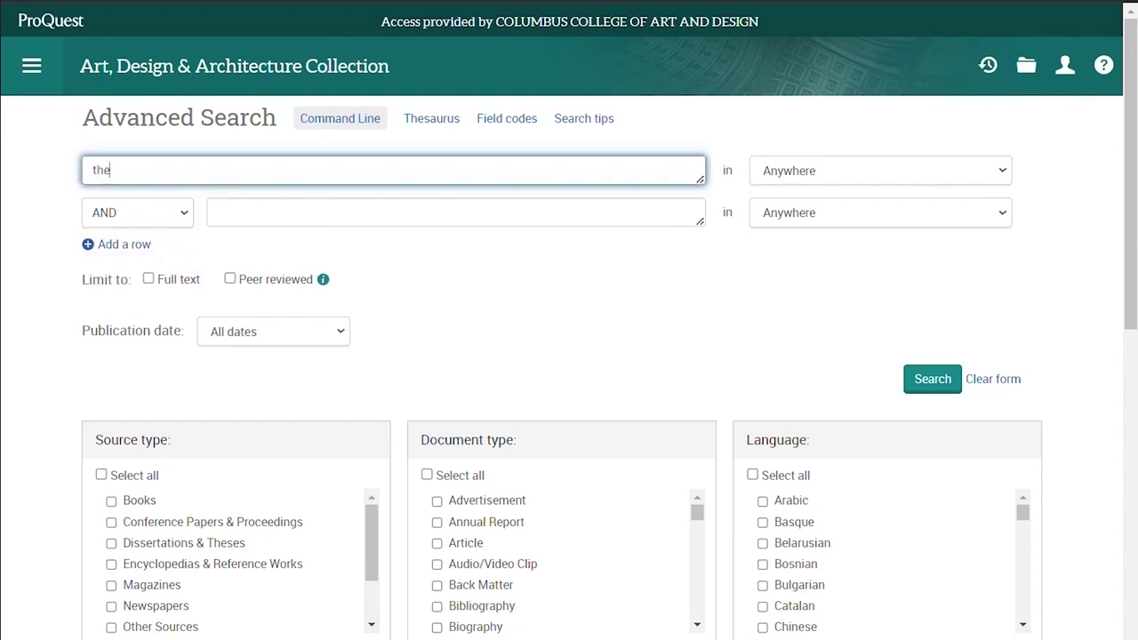
type("theaster gates")
key("Return")
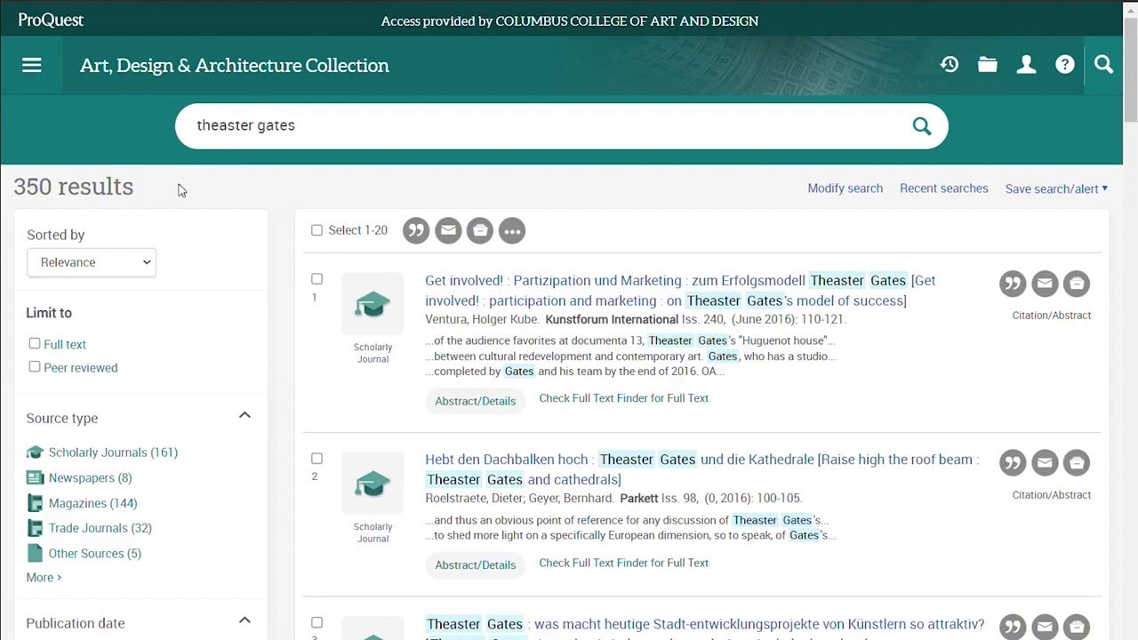
Scroll through the 350 results and the source type counts in the filter panel.
scroll(185, 282, "down", 2)
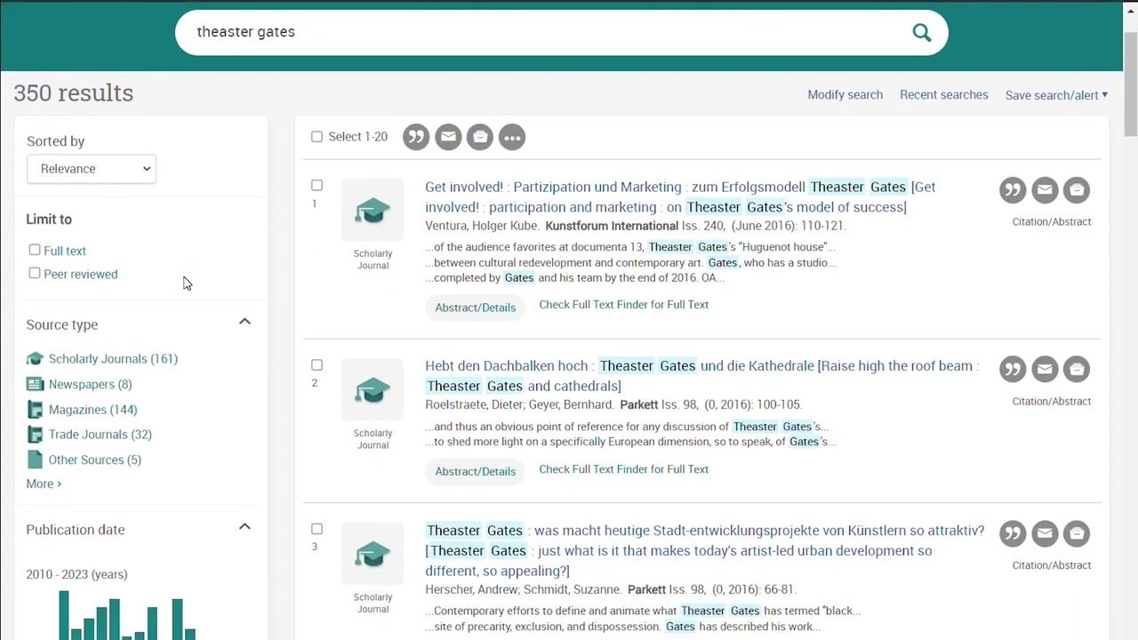
scroll(185, 282, "down", 2)
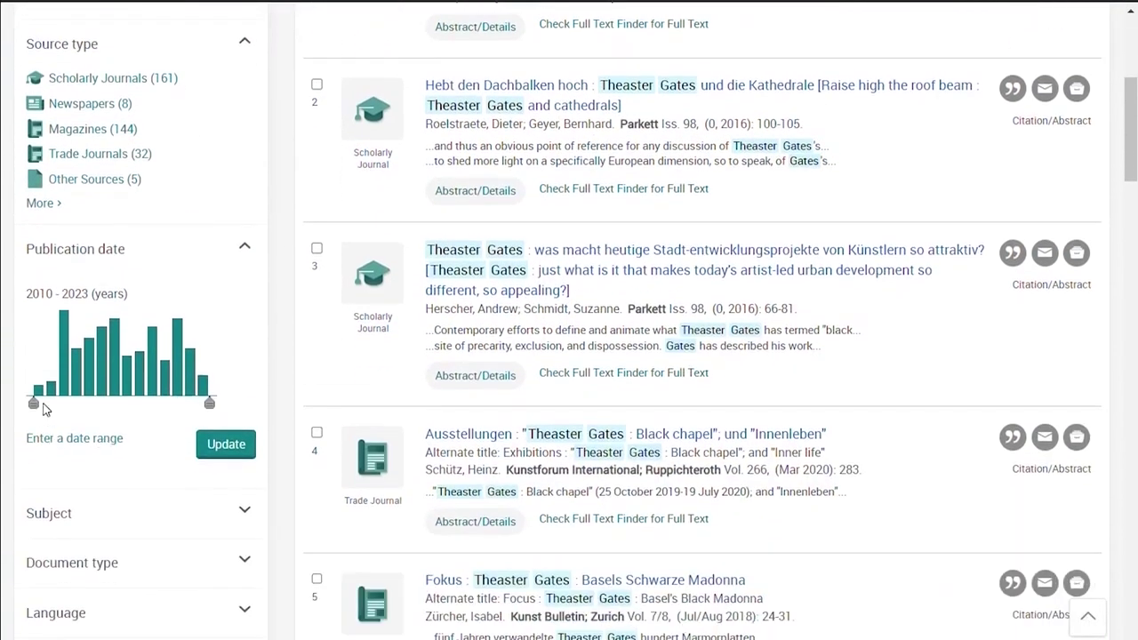
mouse_move(37, 411)
mouse_move(37, 411)
left_mouse_down()
mouse_move(112, 409)
mouse_move(38, 411)
left_mouse_up()
scroll(109, 428, "down", 2)
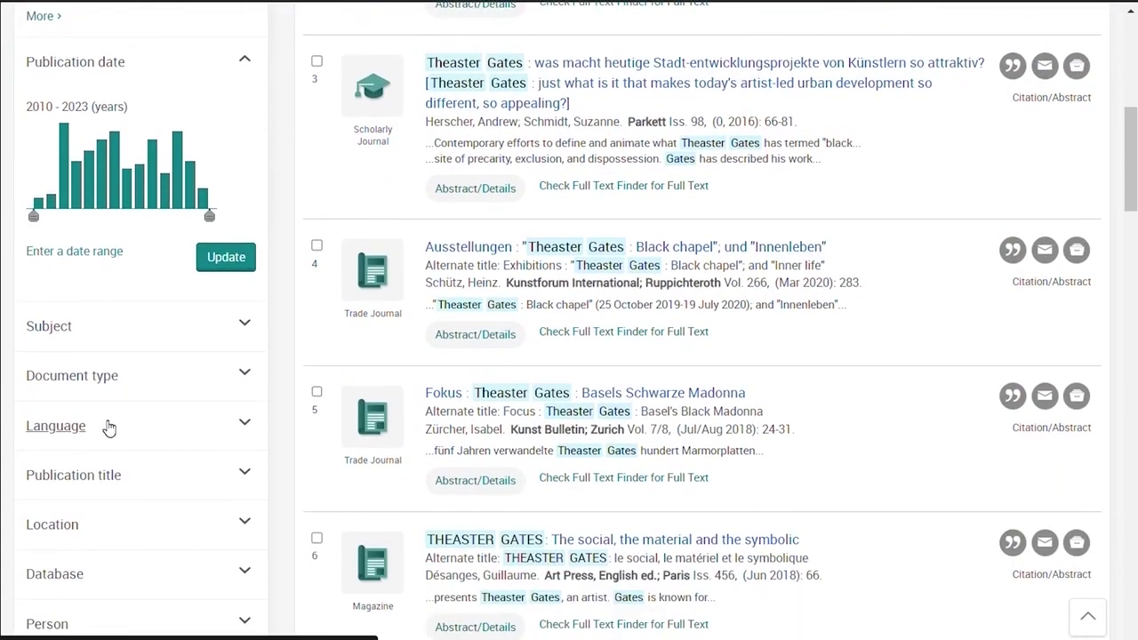
scroll(108, 428, "up", 4)
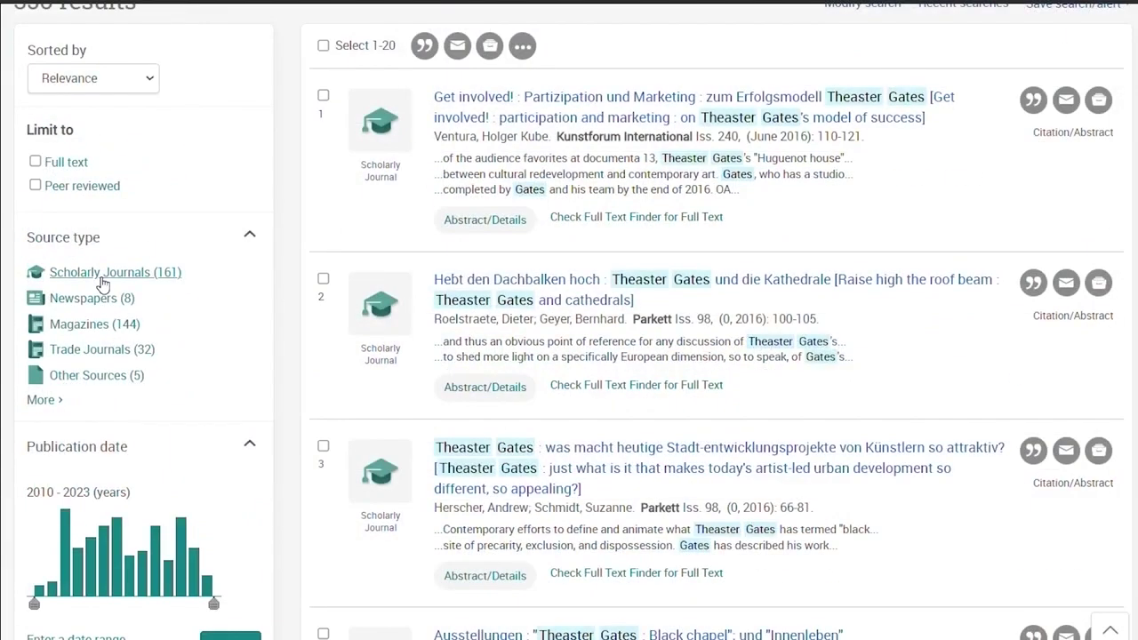
Filter to Scholarly Journals, English language and publication dates 2019–2023.
left_click(100, 279)
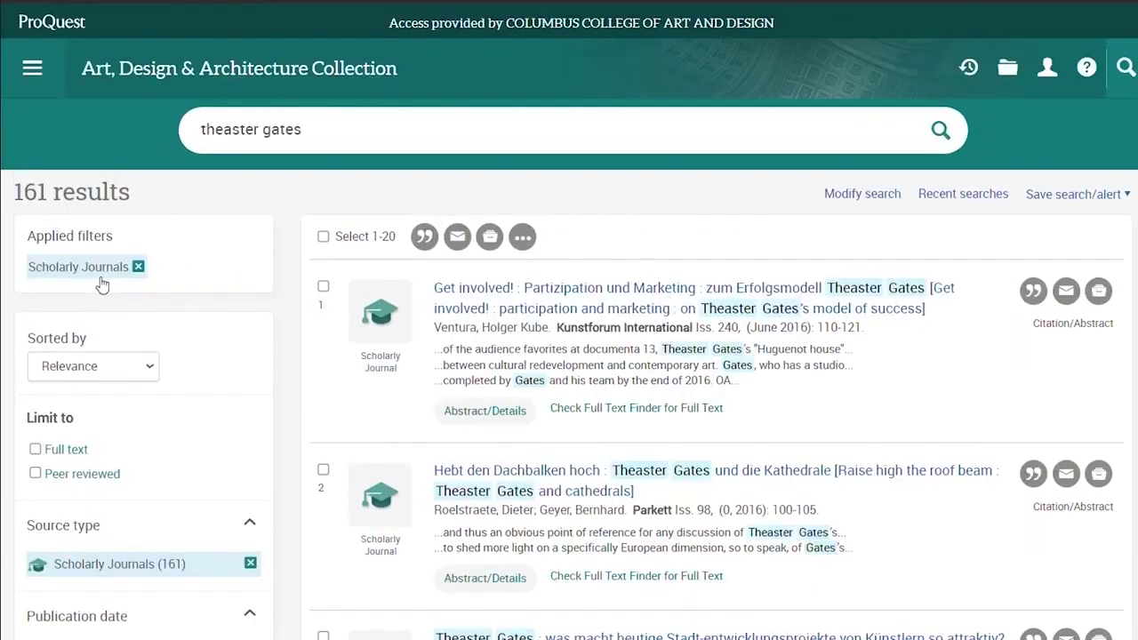
scroll(125, 344, "down", 7)
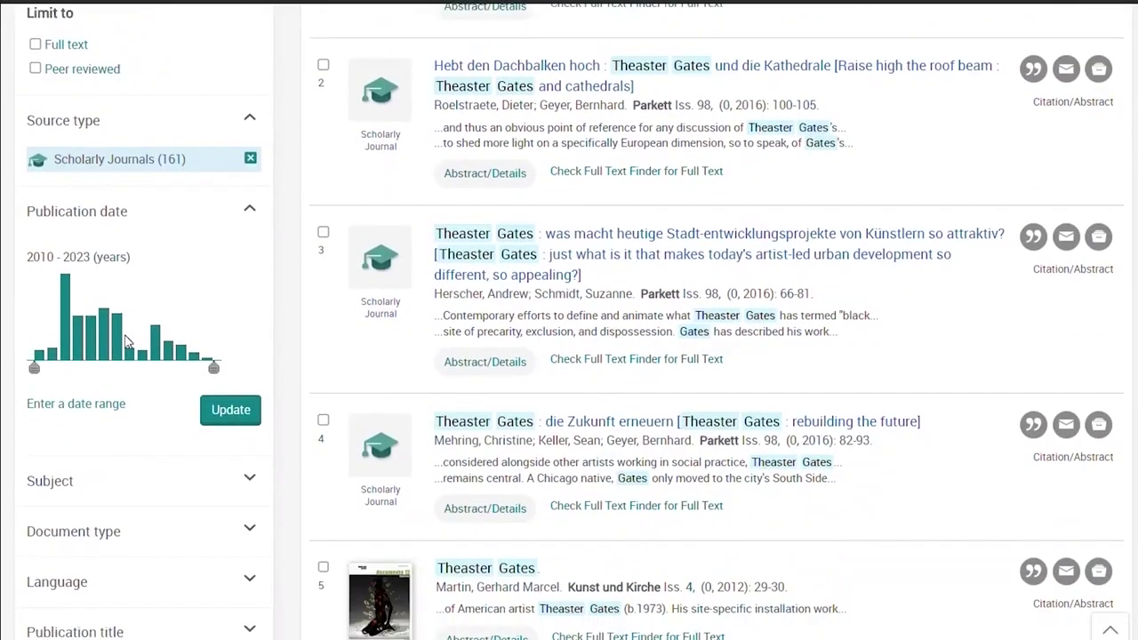
left_click(117, 322)
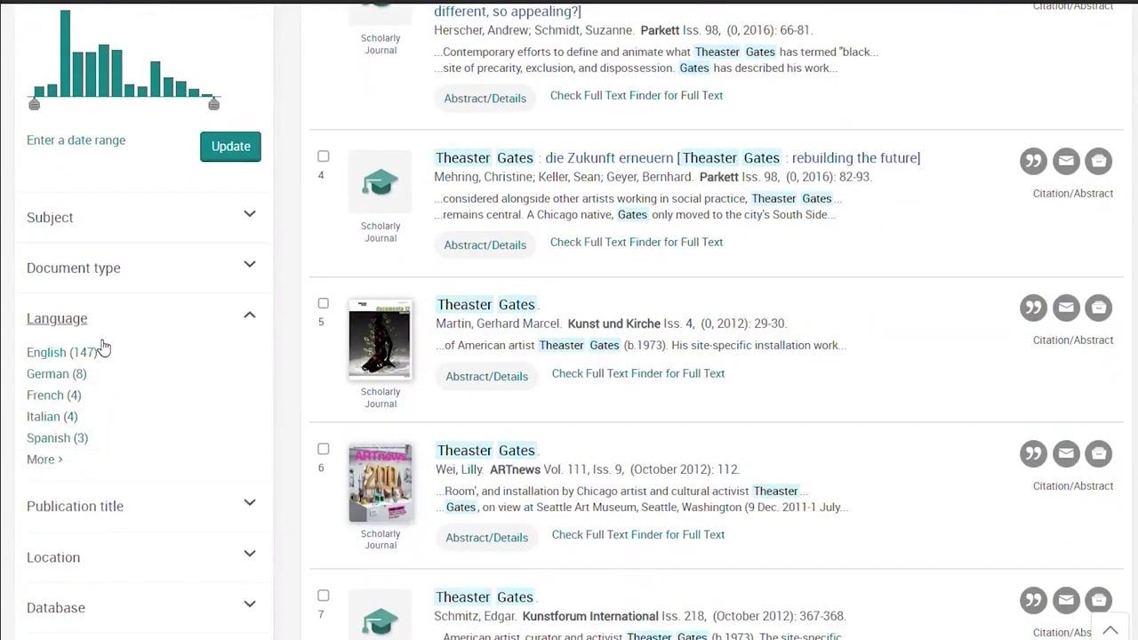
left_click(94, 352)
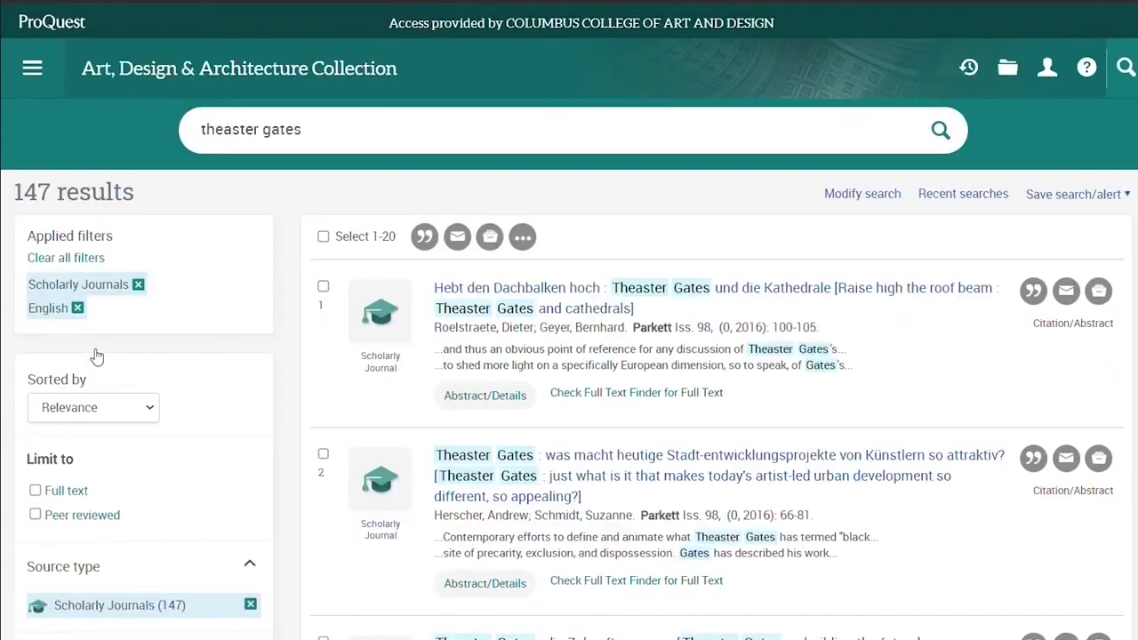
scroll(96, 356, "down", 4)
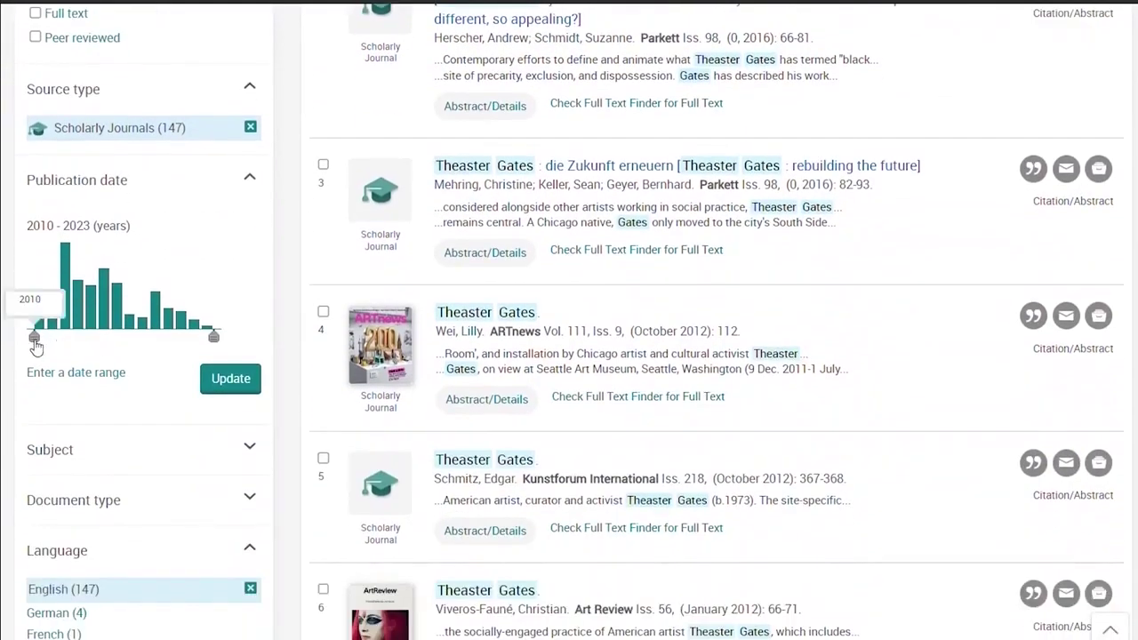
left_click_drag(37, 338, 151, 347)
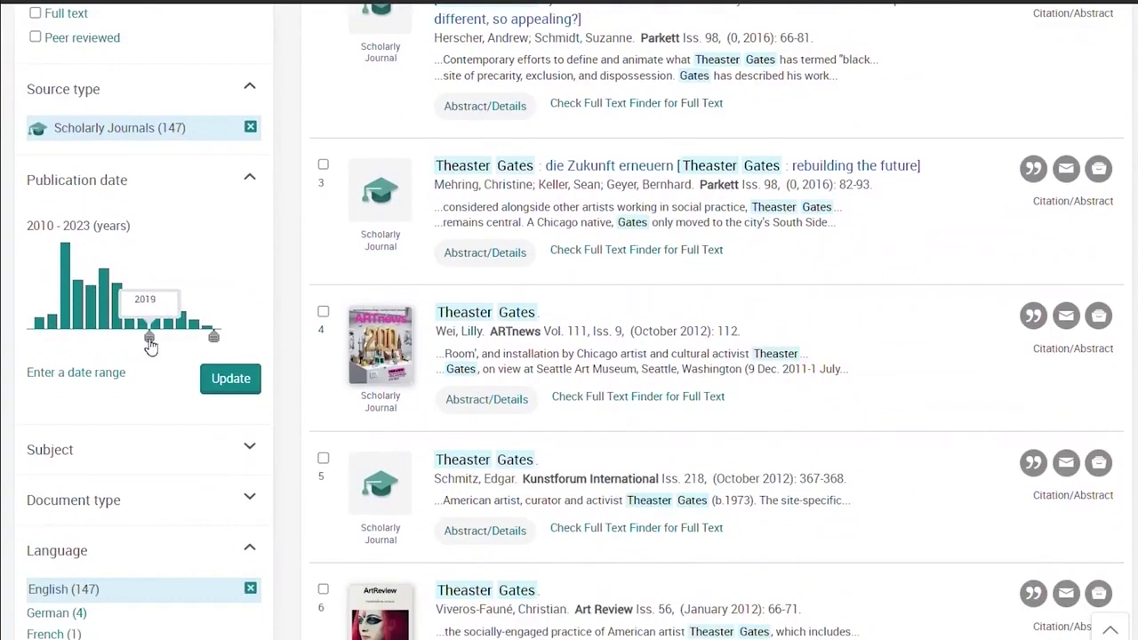
left_click(224, 377)
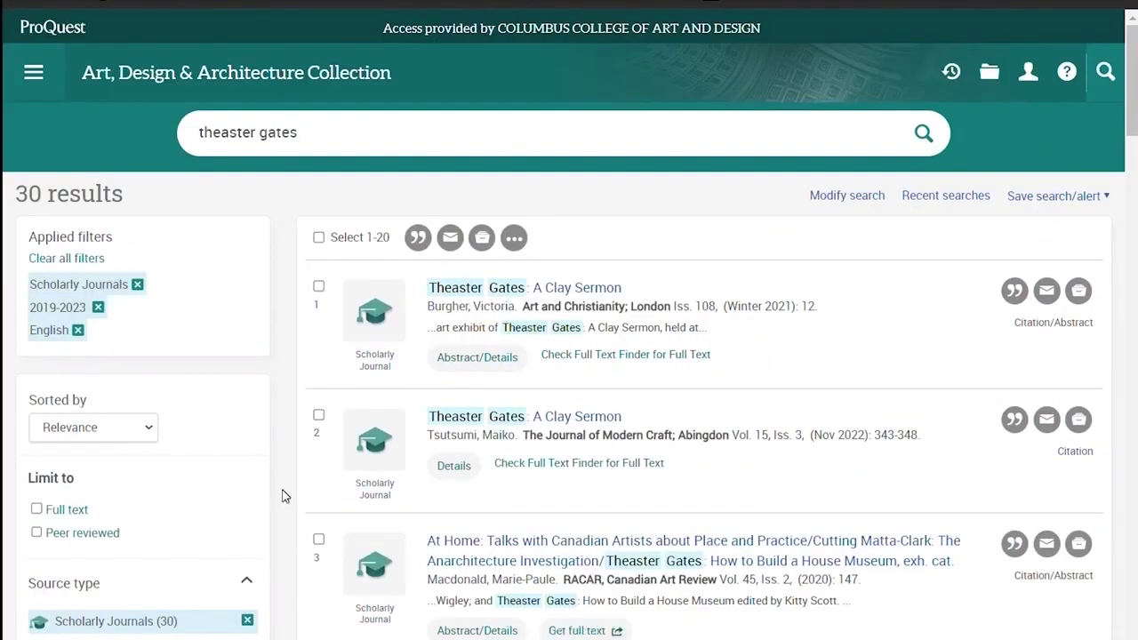
left_click_drag(1132, 89, 1132, 291)
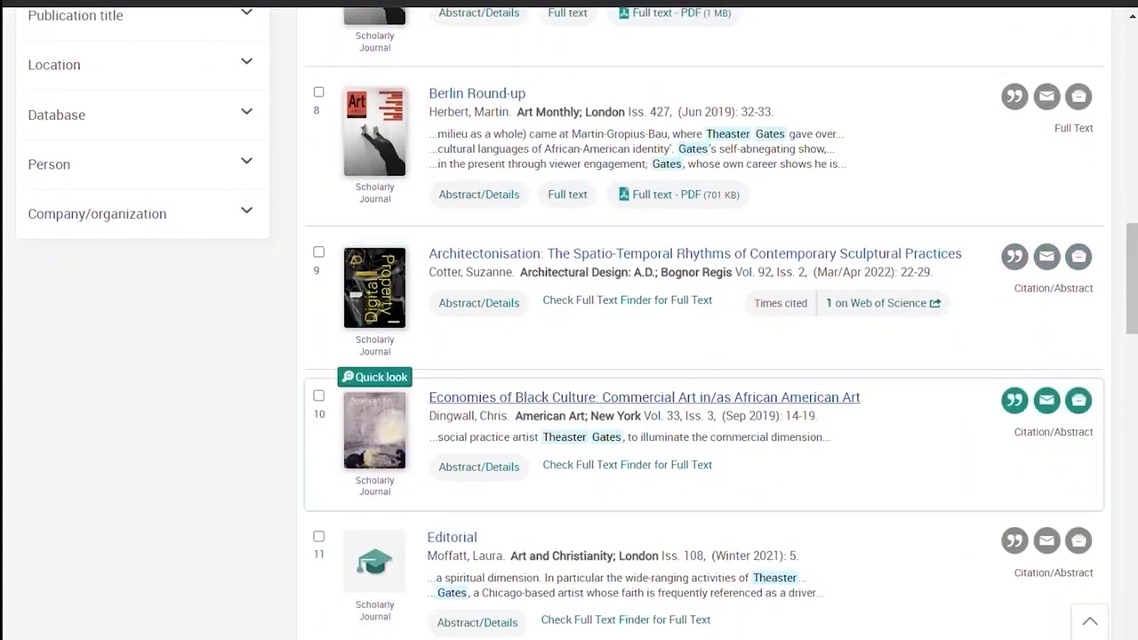
Check Full Text Finder for the 'Economies of Black Culture' article, result 10.
left_click(646, 468)
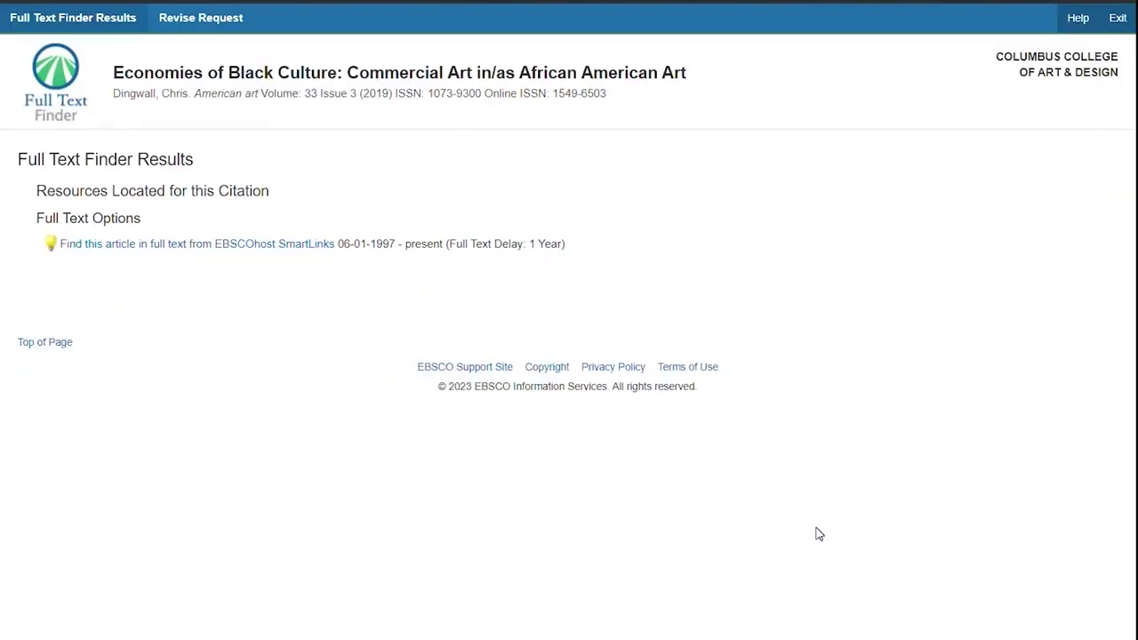
Open the article's EBSCO record and scroll through its full text.
left_click(272, 249)
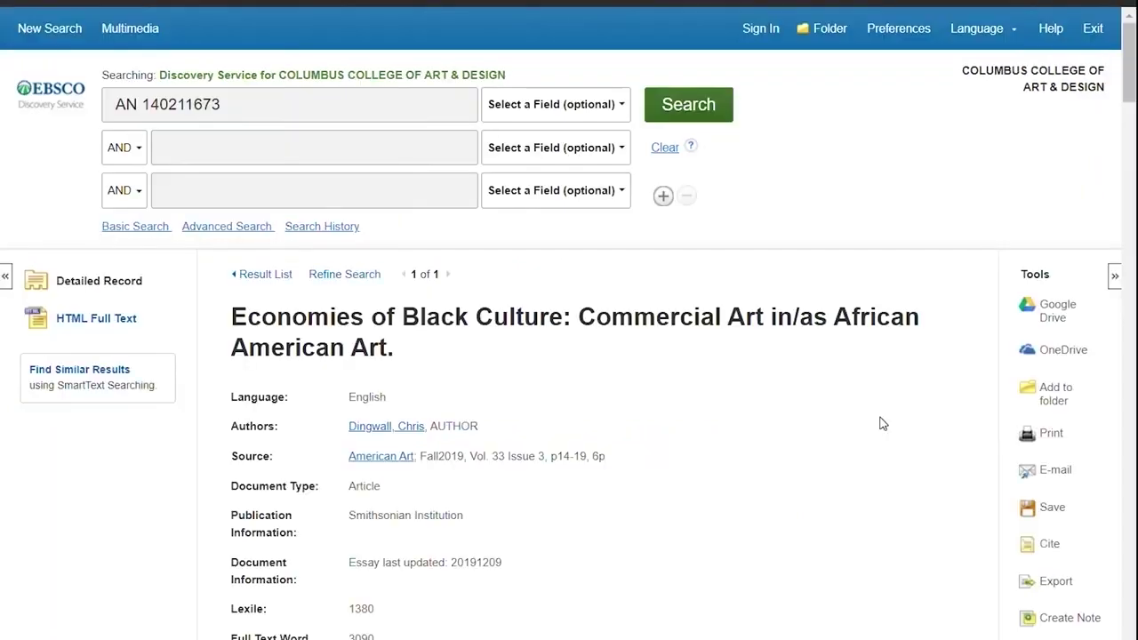
scroll(880, 424, "down", 1)
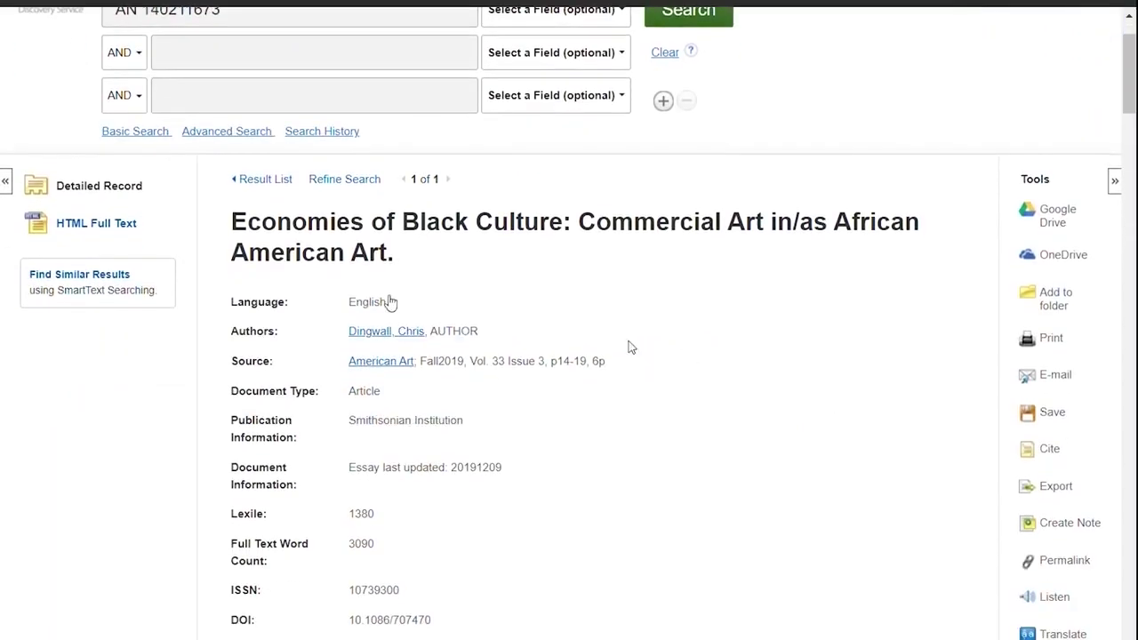
scroll(391, 303, "down", 1)
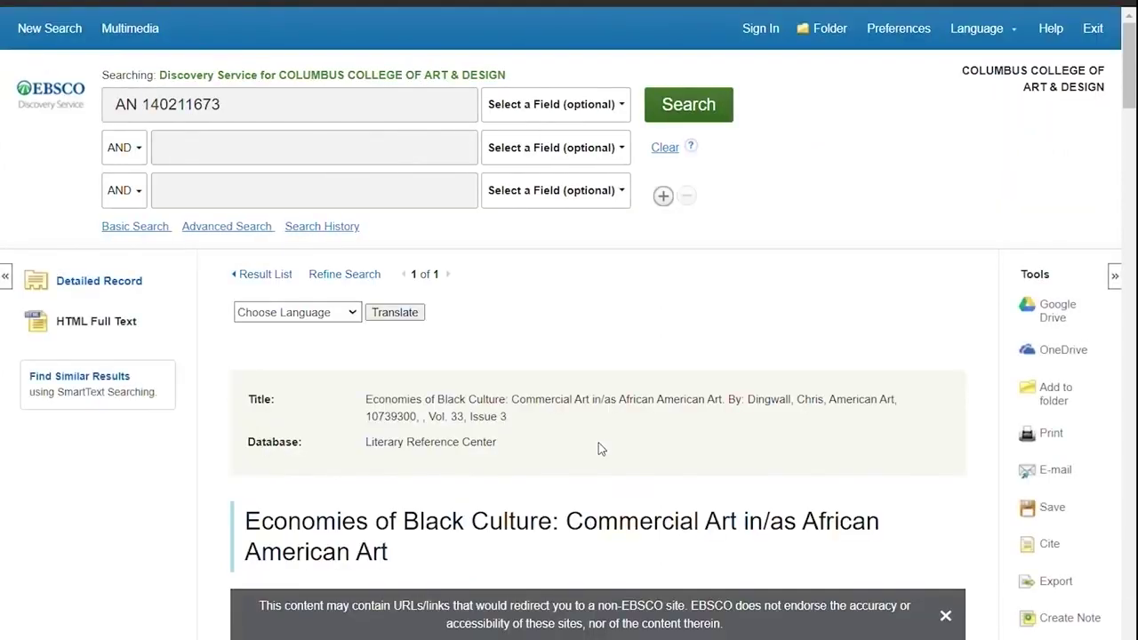
scroll(600, 449, "down", 2)
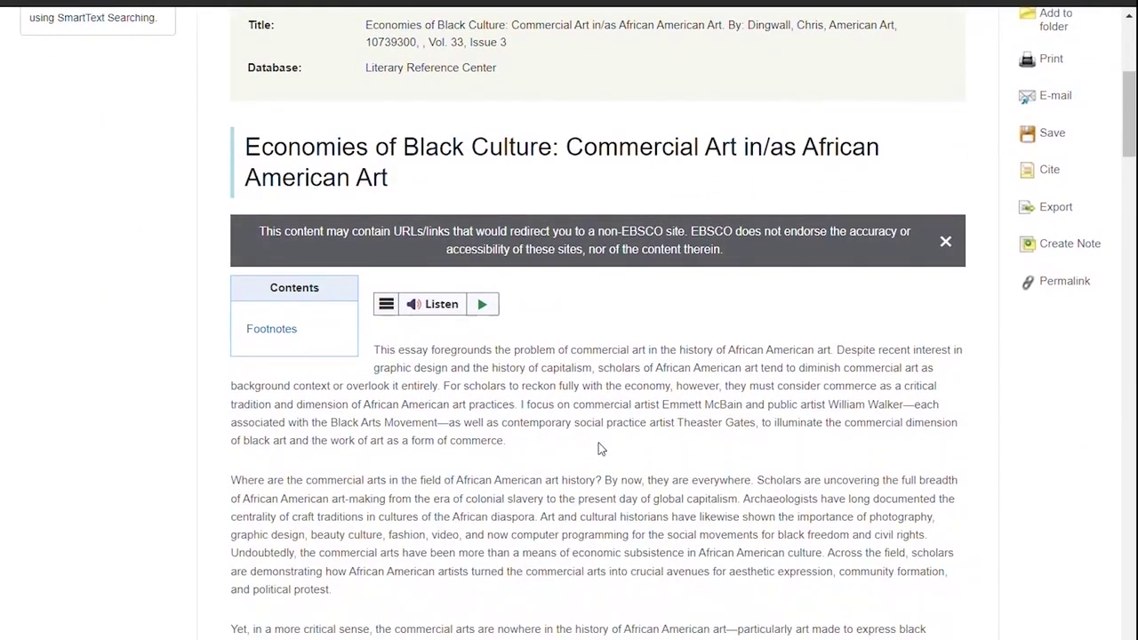
scroll(600, 449, "down", 1)
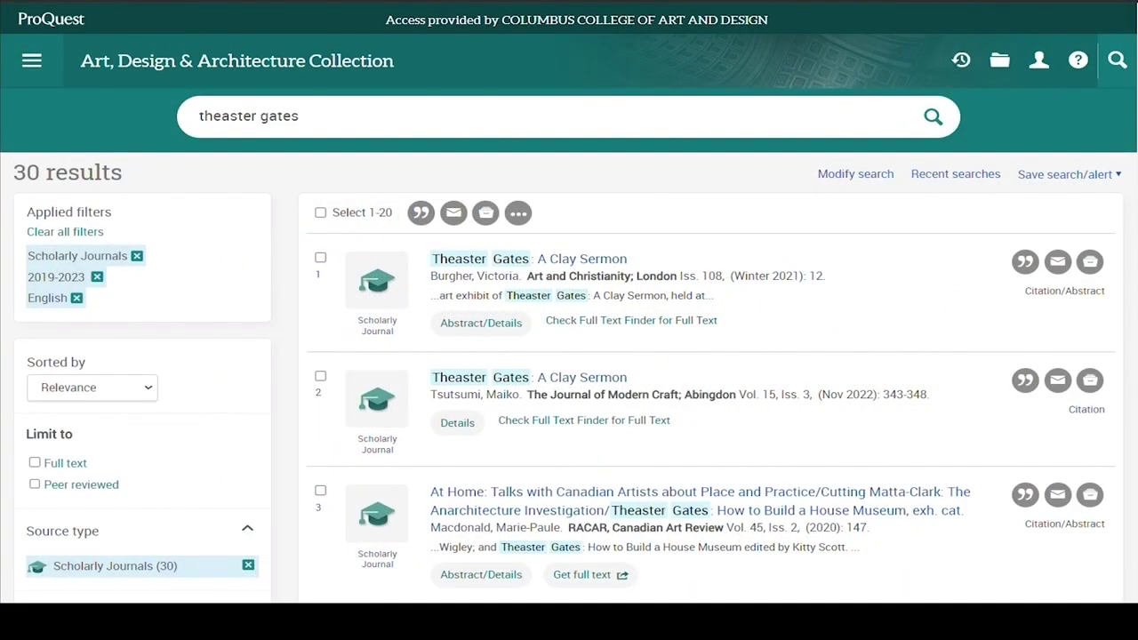
Scroll the results and open result 6, 'ENTERPRENEURSHIP as Creative Destruction'.
scroll(569, 302, "down", 3)
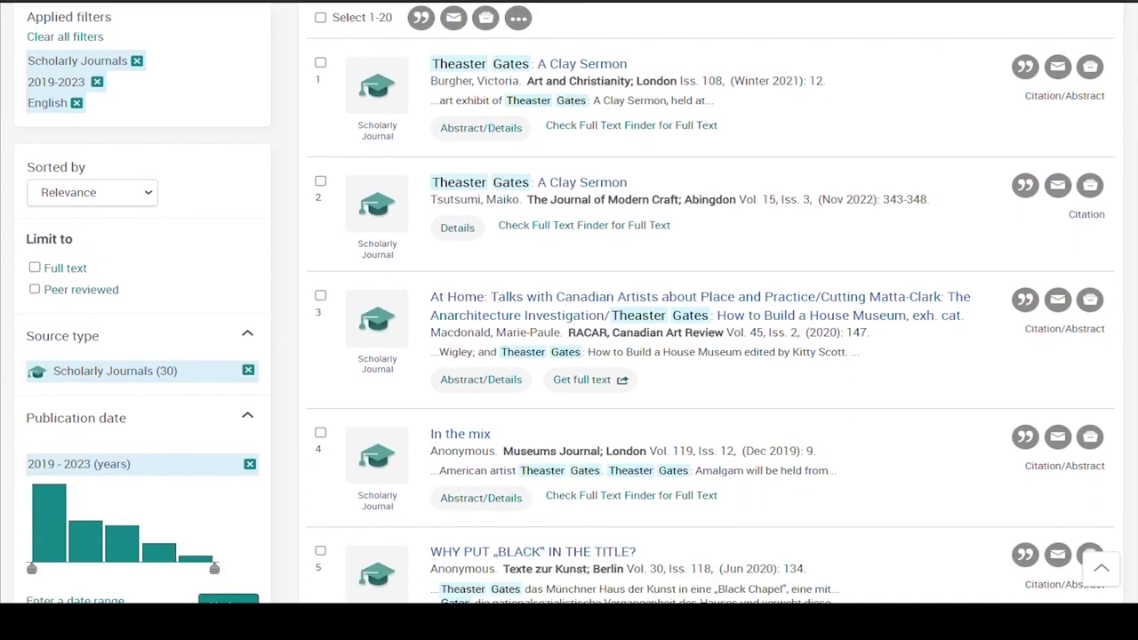
scroll(569, 302, "down", 4)
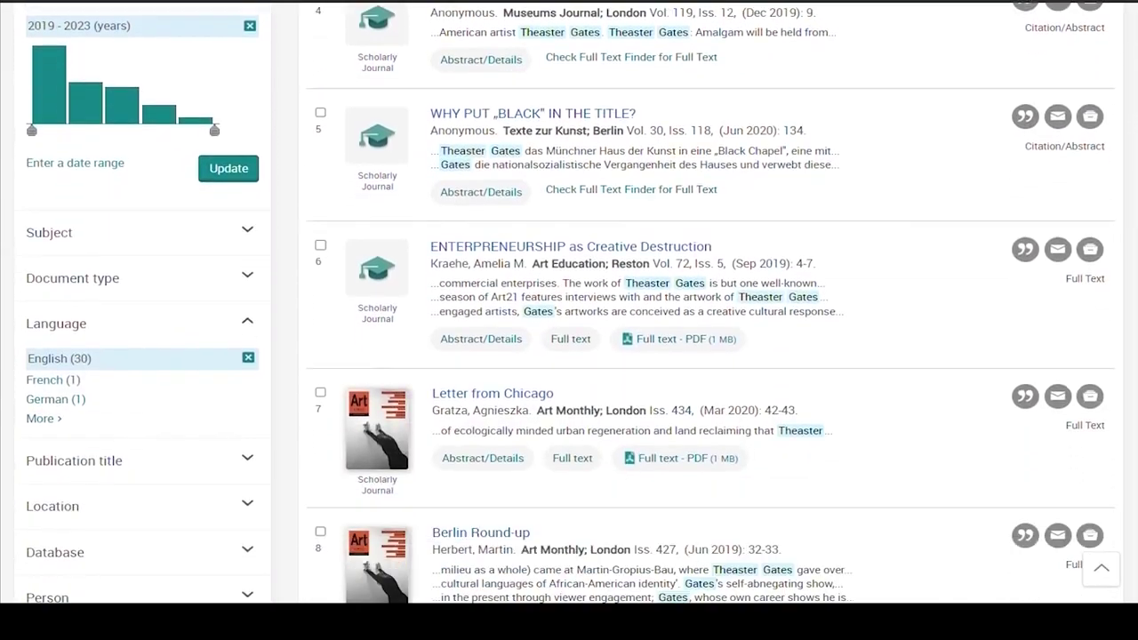
scroll(569, 303, "down", 1)
scroll(569, 302, "down", 1)
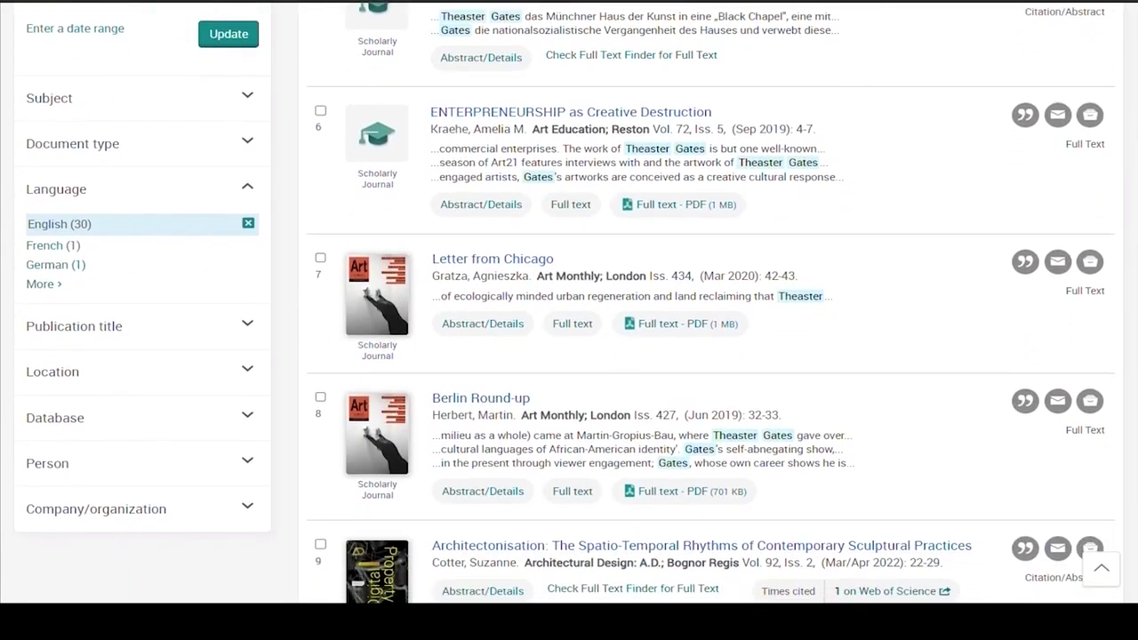
scroll(569, 302, "up", 2)
scroll(569, 302, "up", 1)
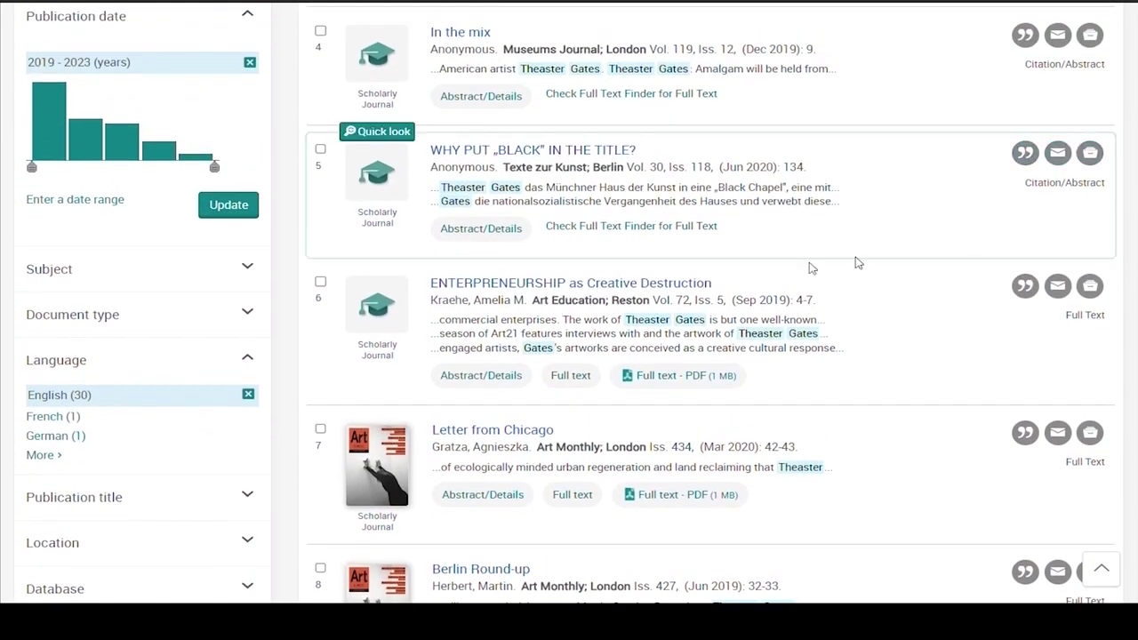
left_click(656, 284)
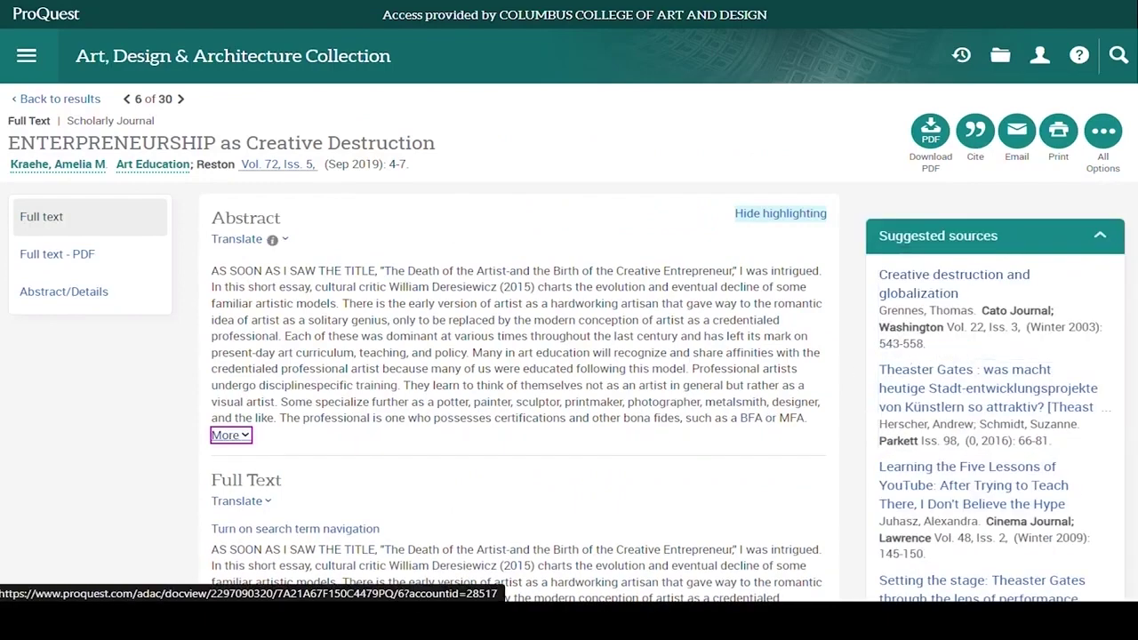
Look over the article record and its Translate options, then show the 5-page PDF full text.
scroll(400, 334, "down", 2)
scroll(400, 335, "down", 1)
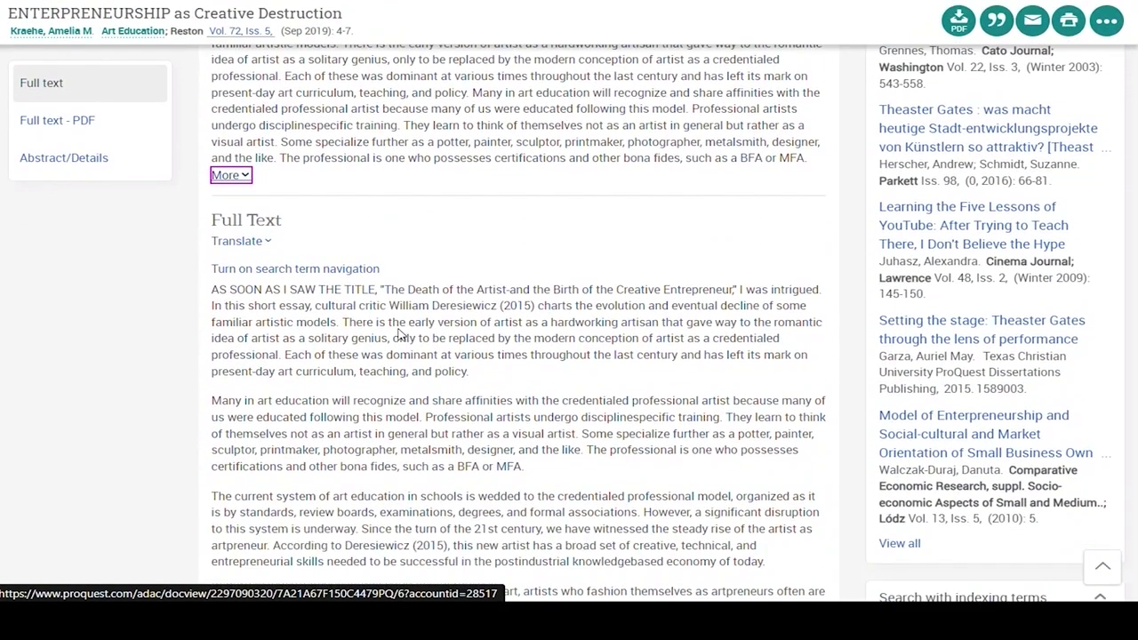
scroll(54, 89, "up", 3)
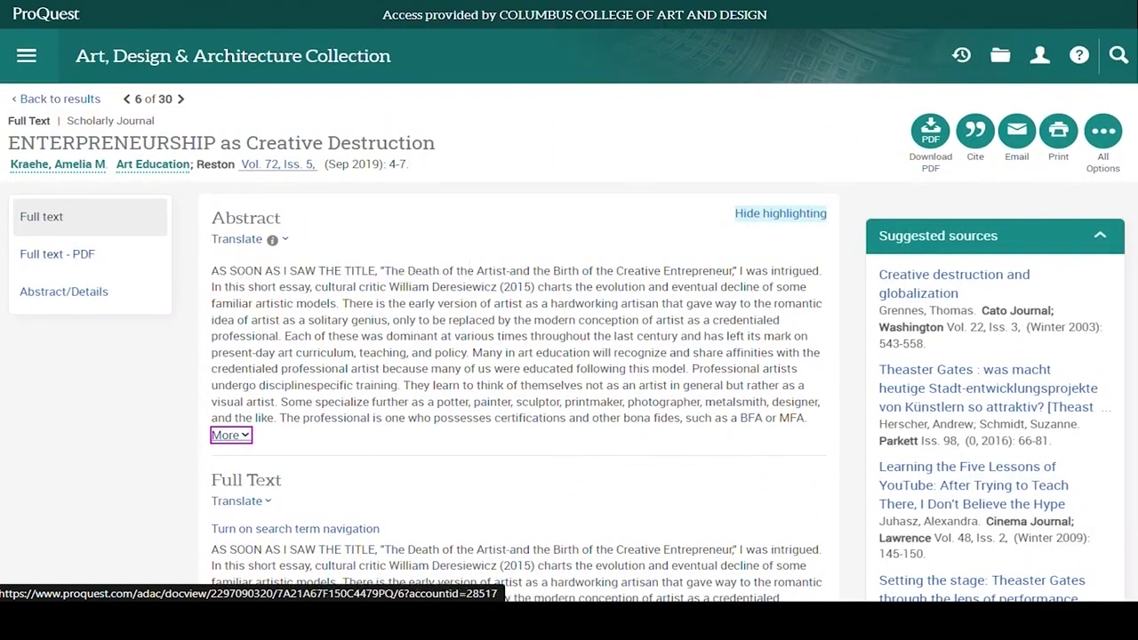
scroll(97, 255, "down", 1)
left_click(238, 414)
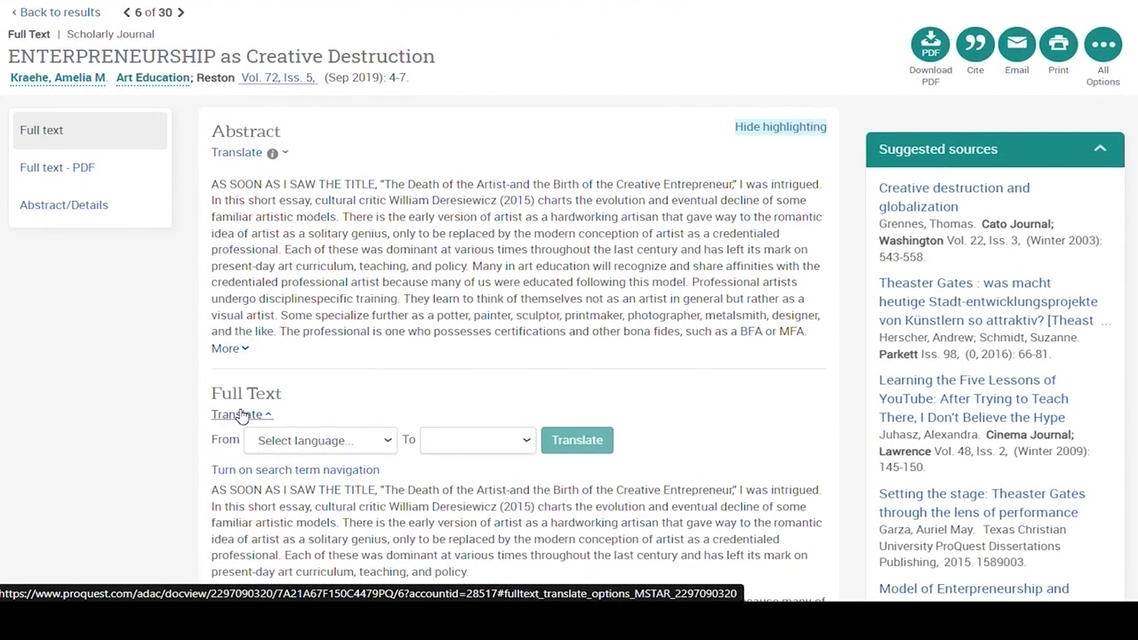
left_click(240, 414)
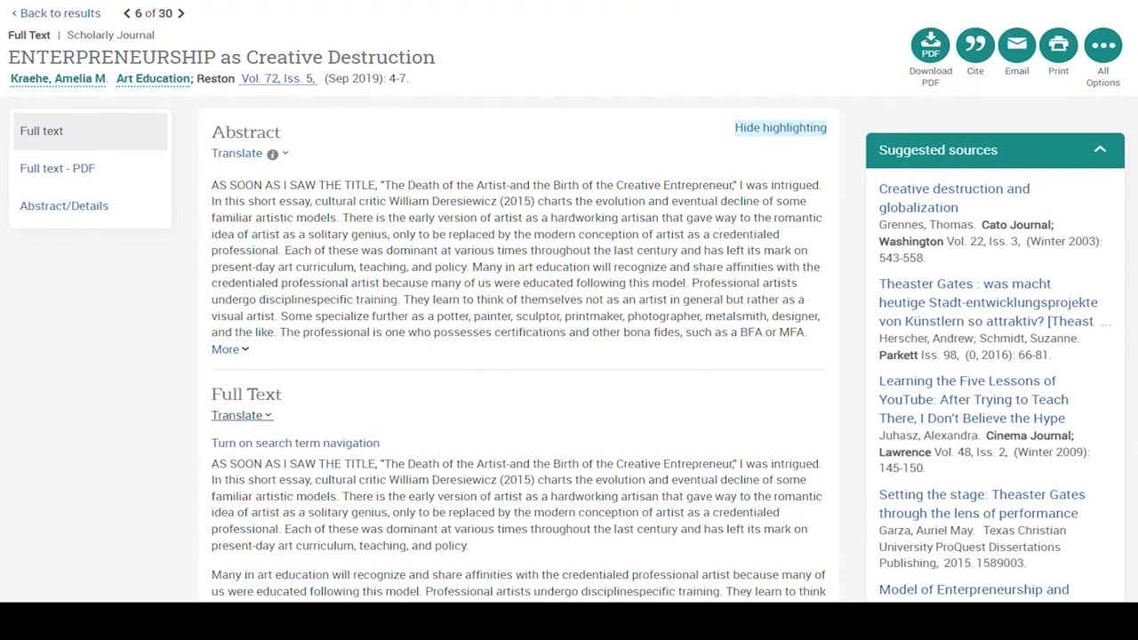
left_click(89, 167)
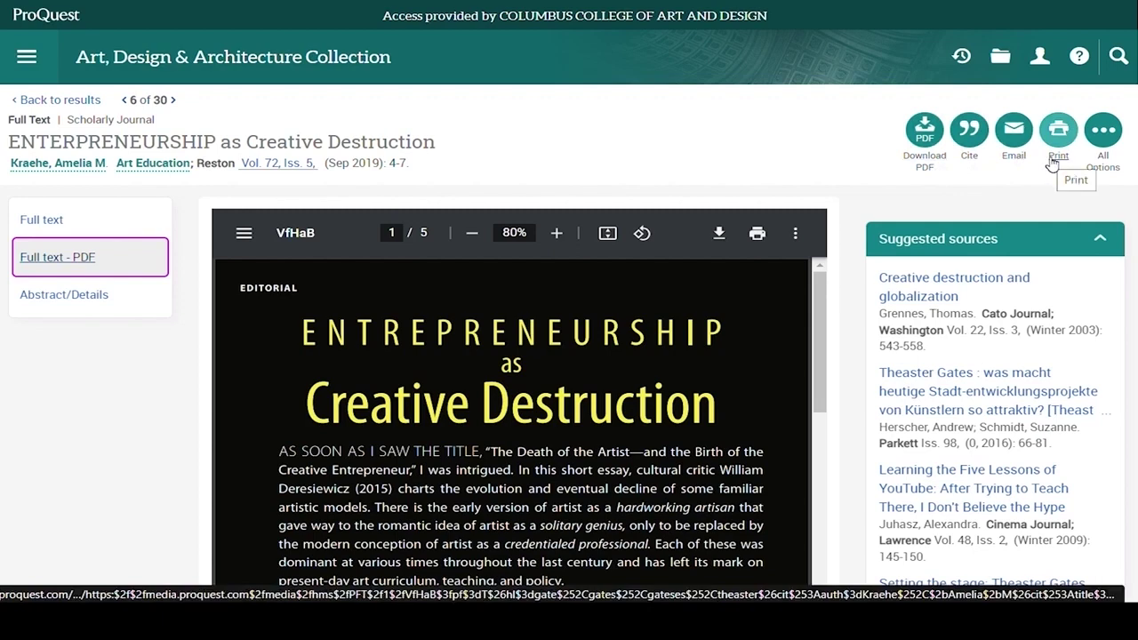
left_click(974, 151)
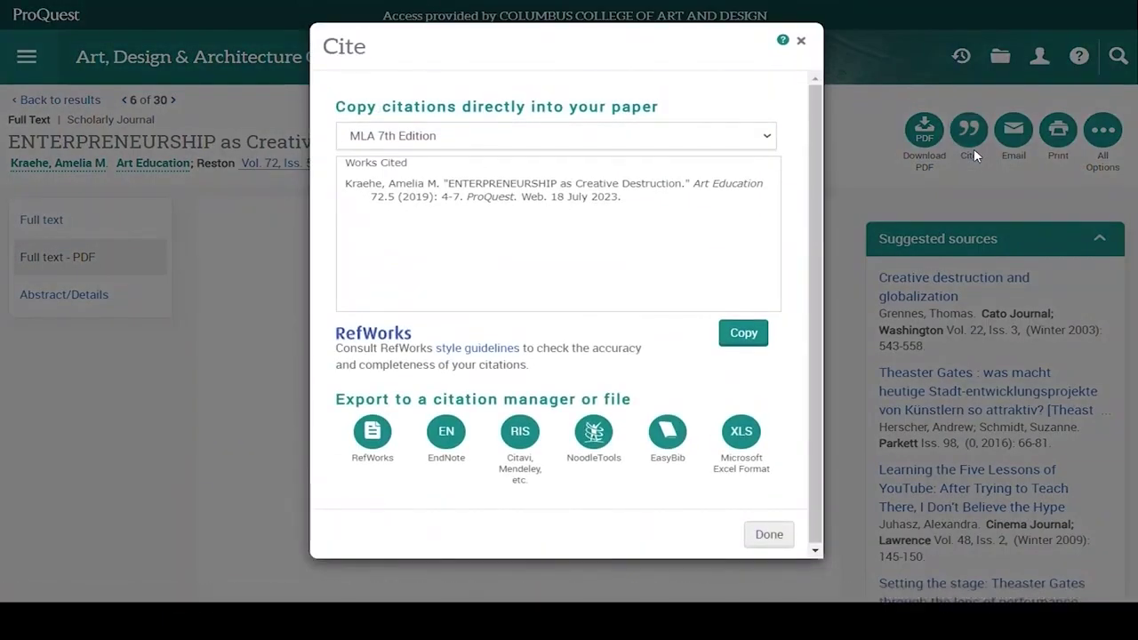
left_click(772, 534)
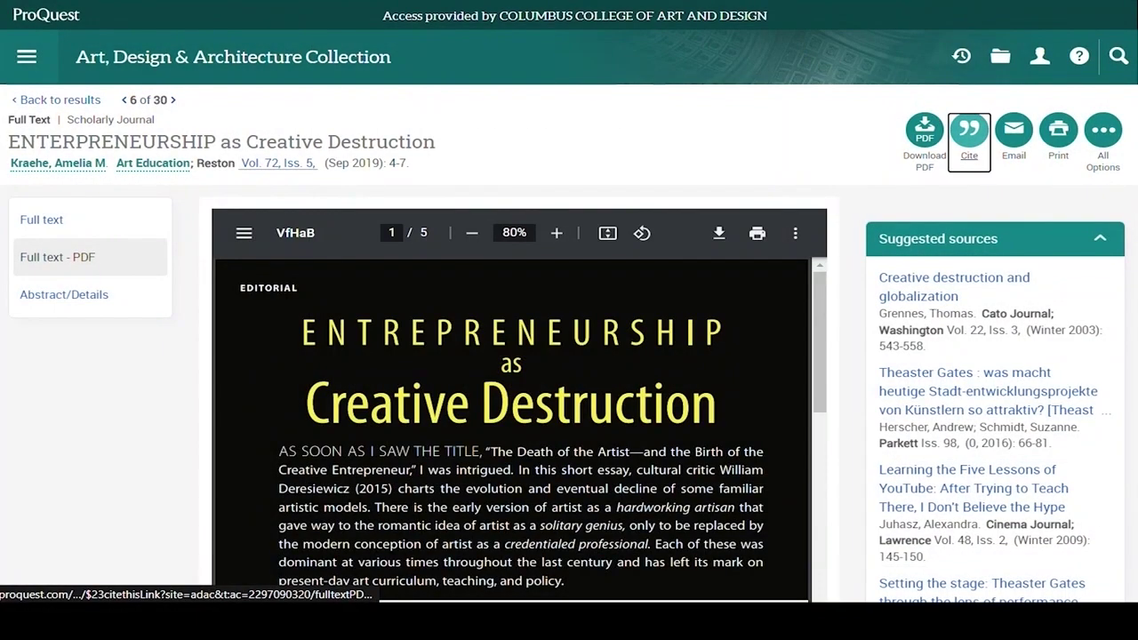
left_click(1103, 134)
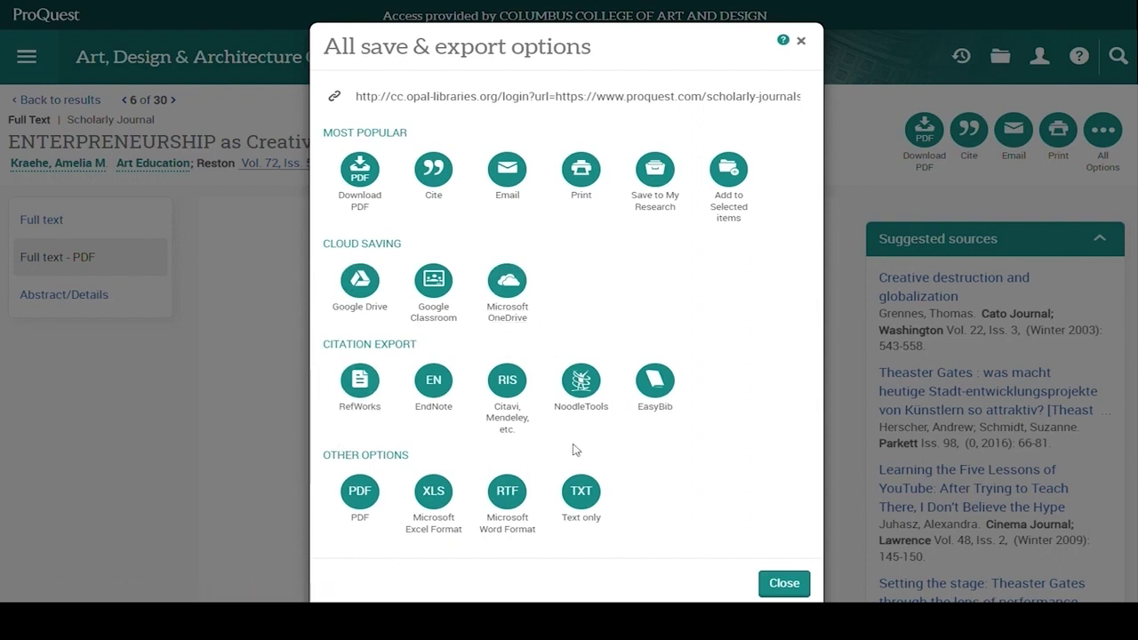
left_click(782, 584)
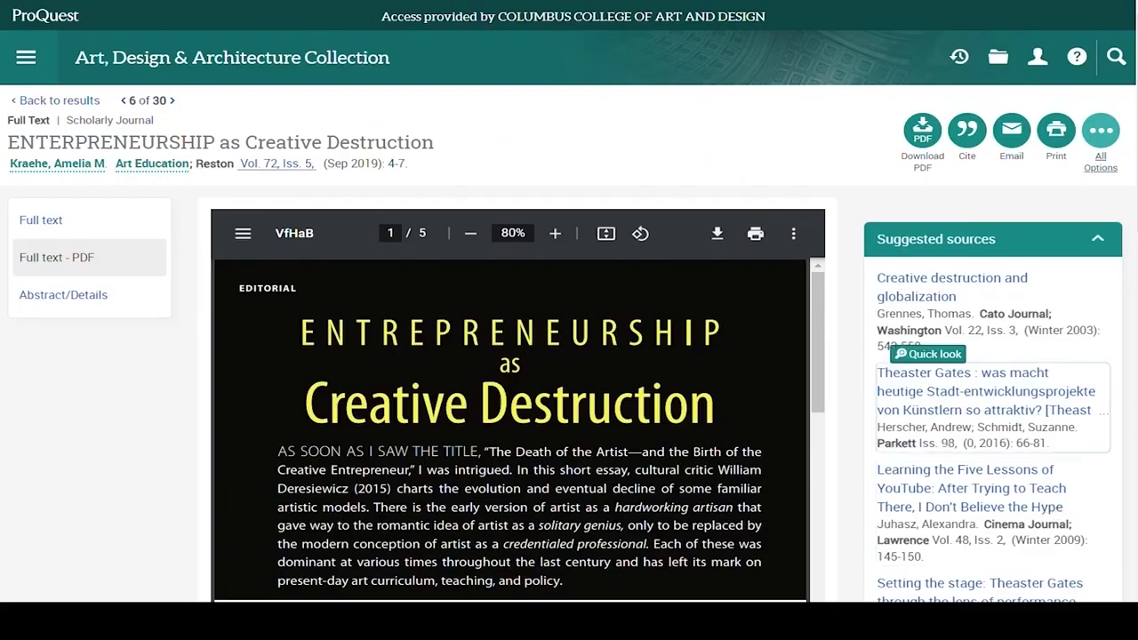
mouse_move(945, 289)
scroll(956, 314, "down", 5)
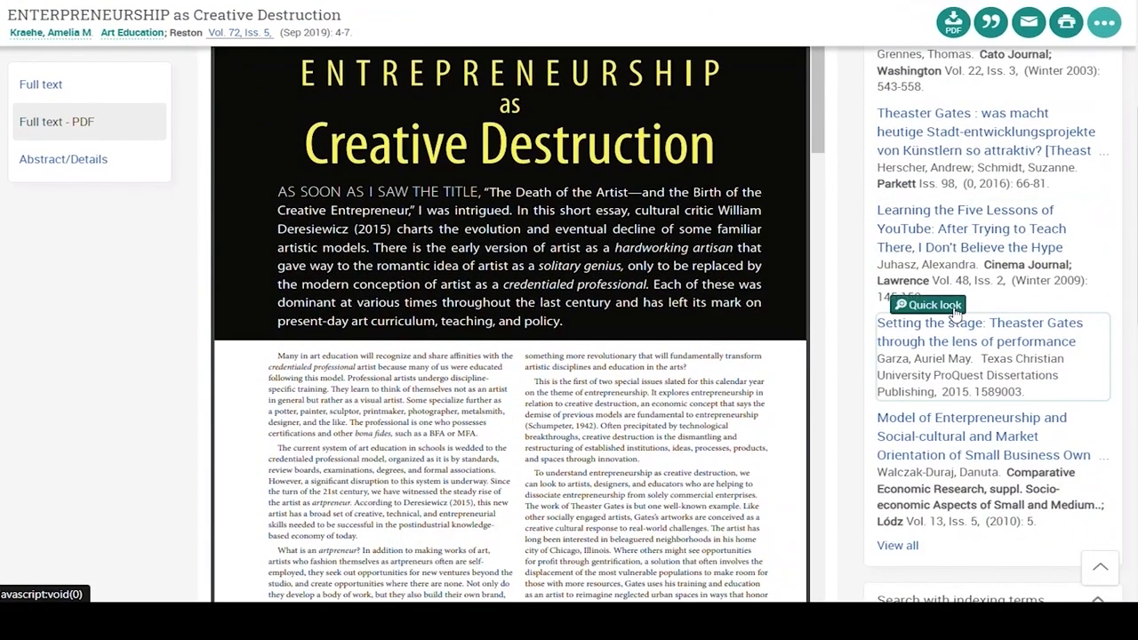
scroll(956, 314, "down", 2)
scroll(956, 325, "up", 8)
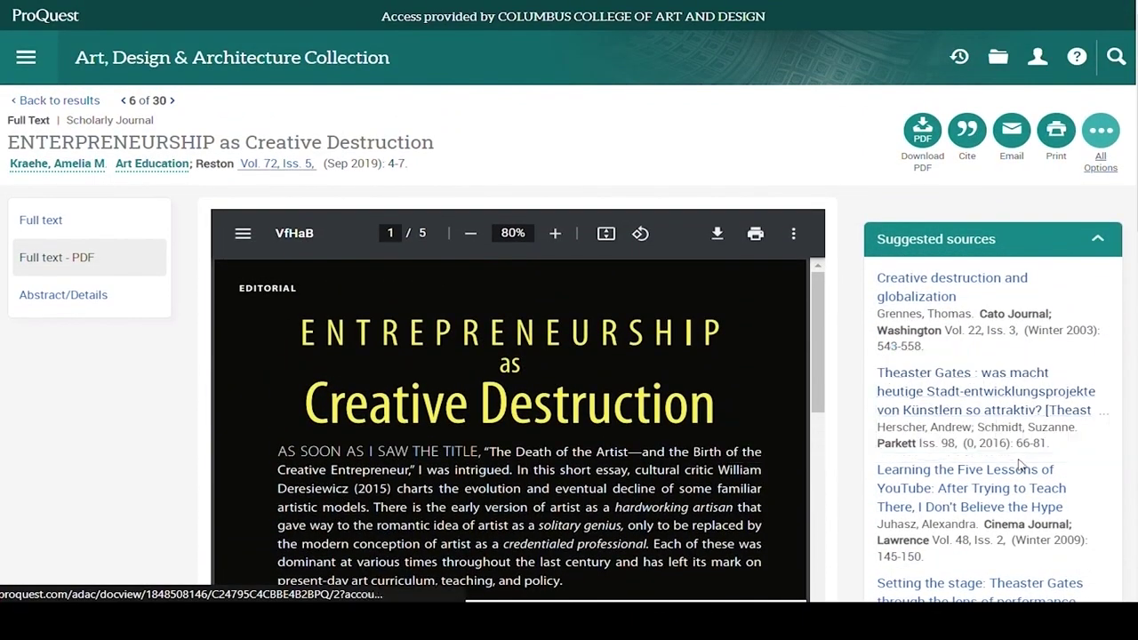
Back in the results, select the ENTERPRENEURSHIP, Architectonisation and In the mix articles.
left_click(42, 101)
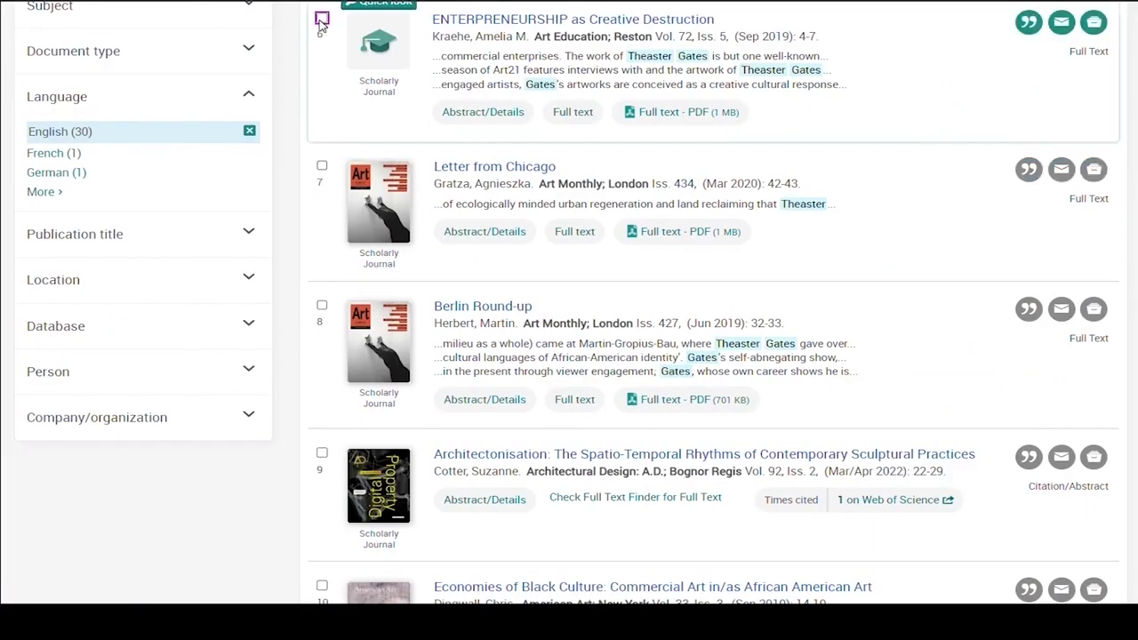
left_click(322, 19)
left_click(322, 455)
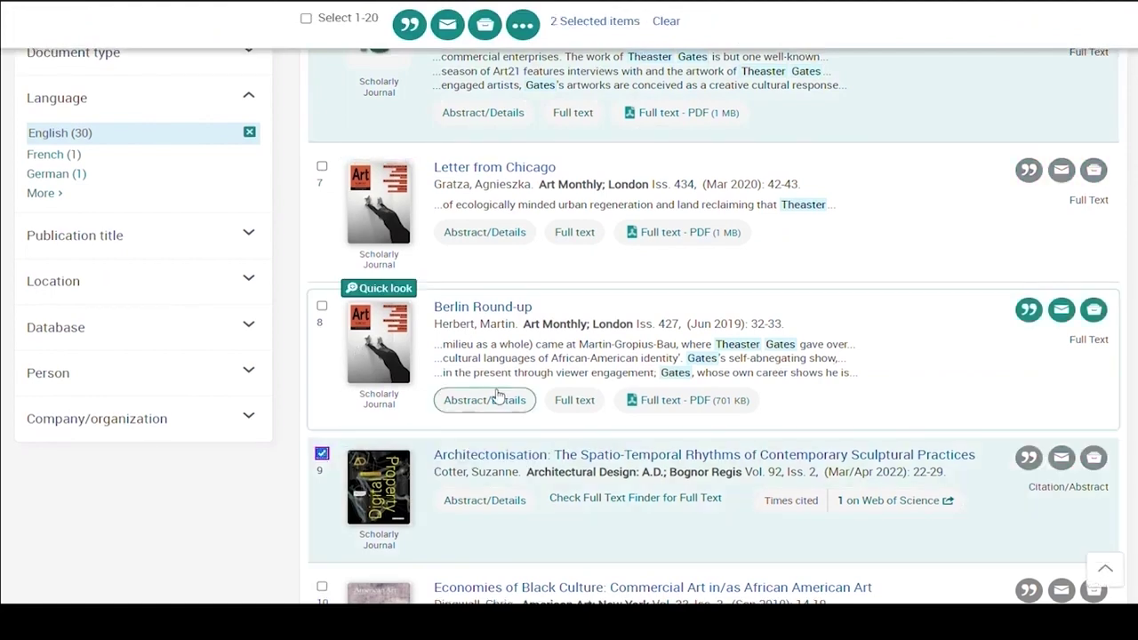
scroll(508, 401, "up", 4)
scroll(508, 402, "up", 1)
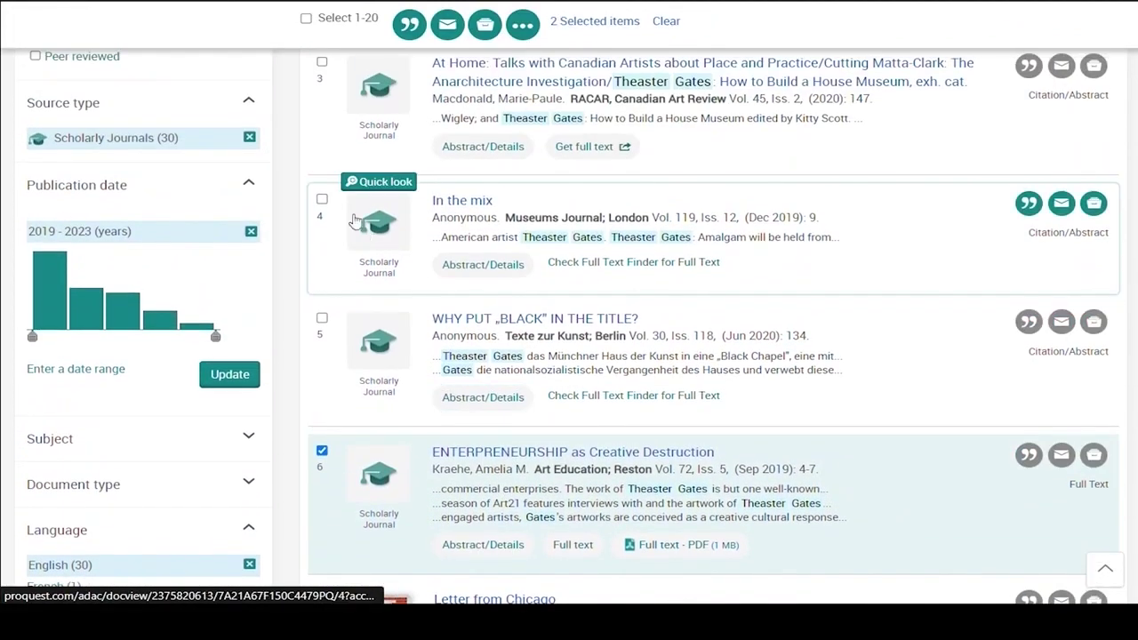
left_click(322, 199)
scroll(711, 211, "up", 5)
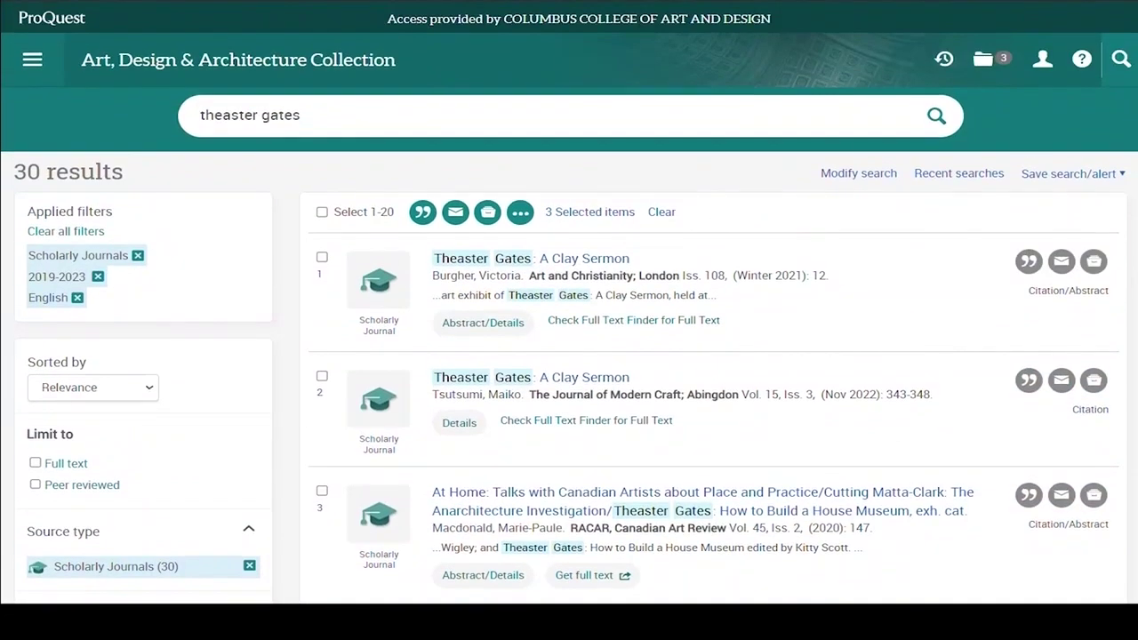
View the three selected items and their All Options, then open the Create My Research Account form.
left_click(981, 64)
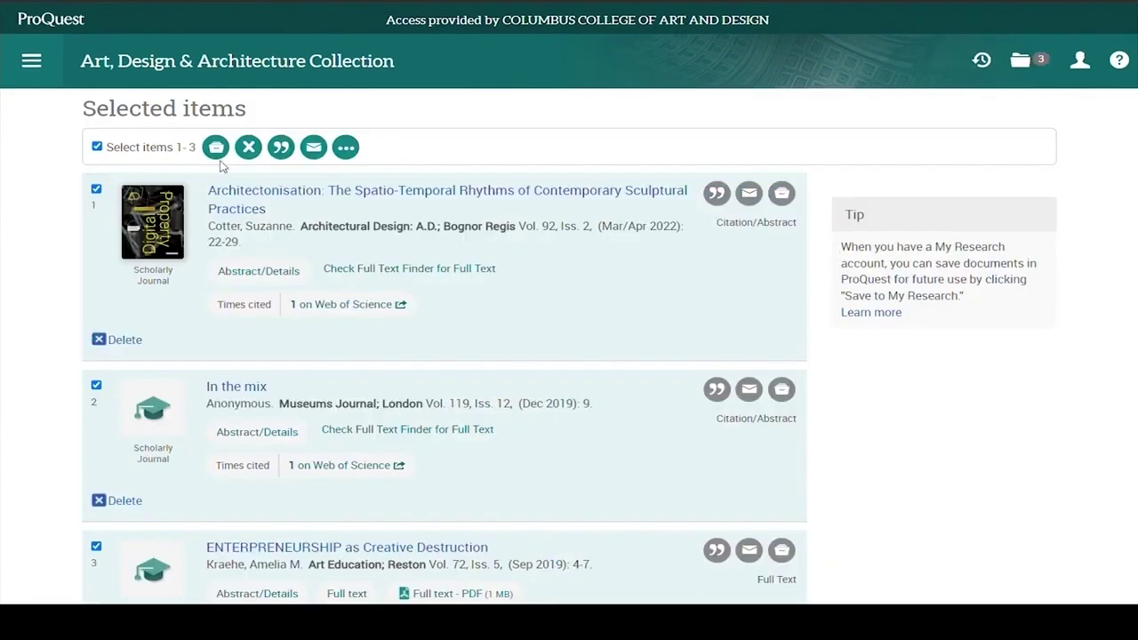
left_click(345, 148)
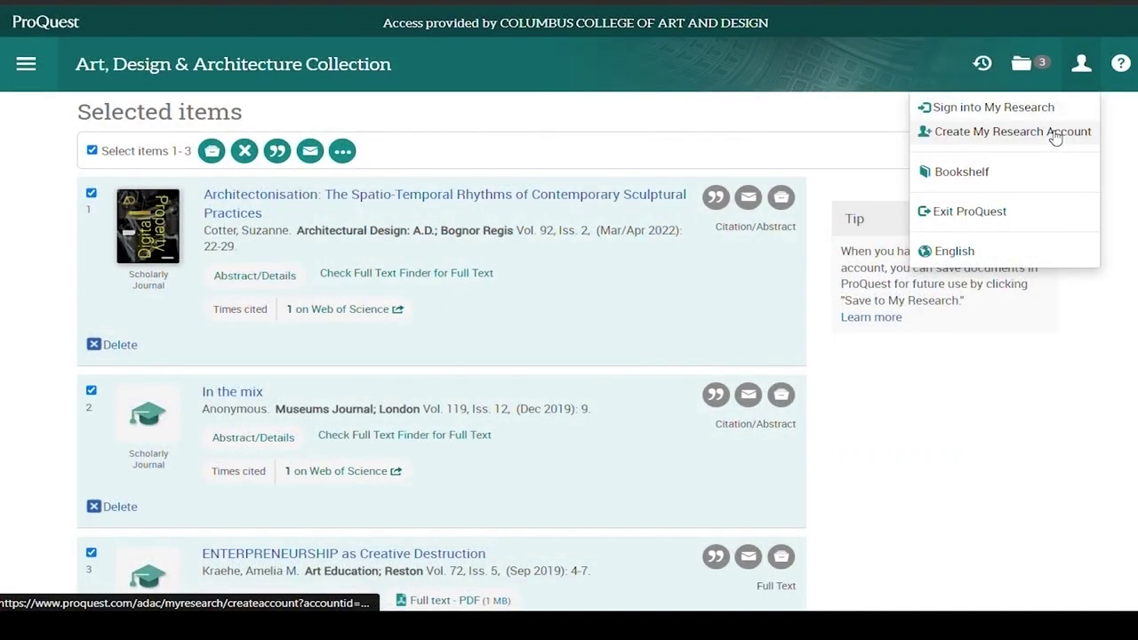
left_click(1054, 138)
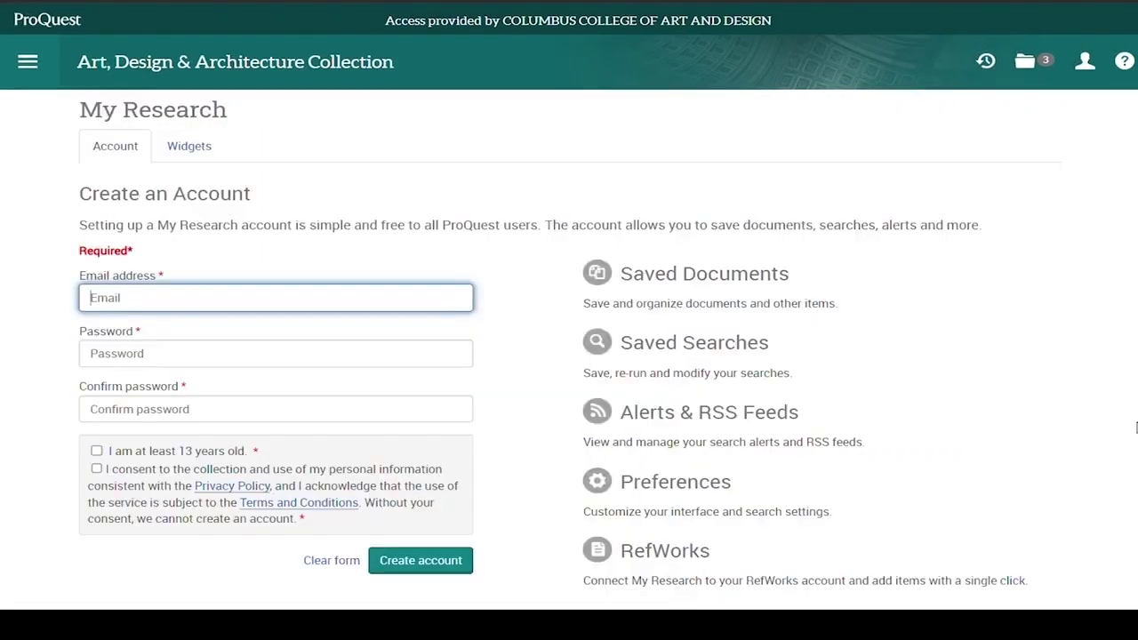